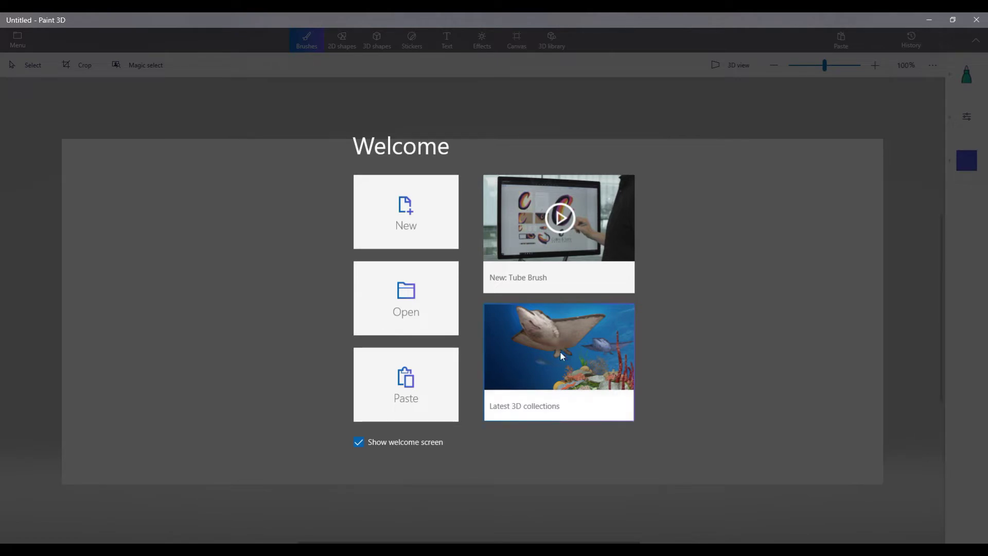
# Start a new blank project and switch to editing the canvas
pyautogui.click(419, 214)
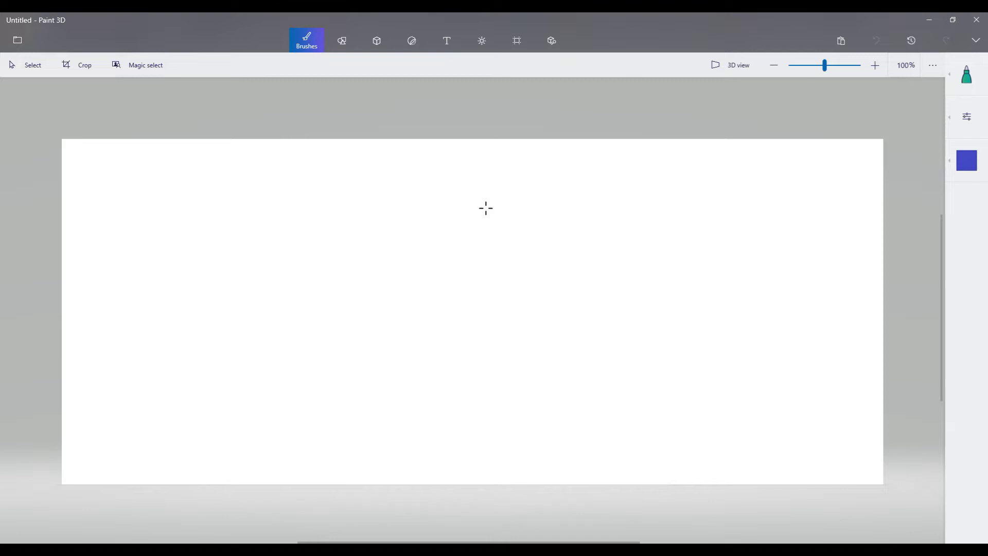
pyautogui.click(513, 45)
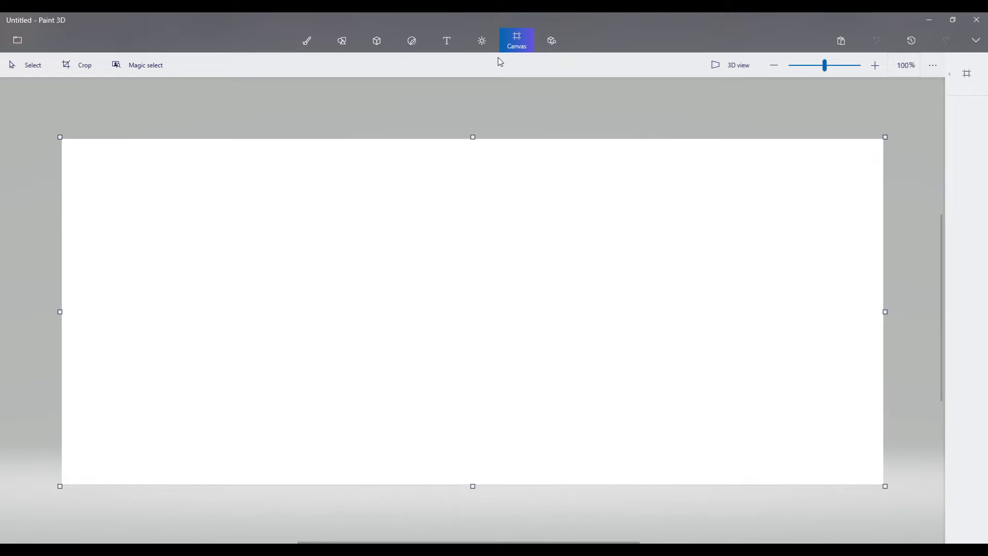
# Resize the canvas to 4192 × 4795 px, then re-lock aspect ratio and image resizing
pyautogui.click(952, 80)
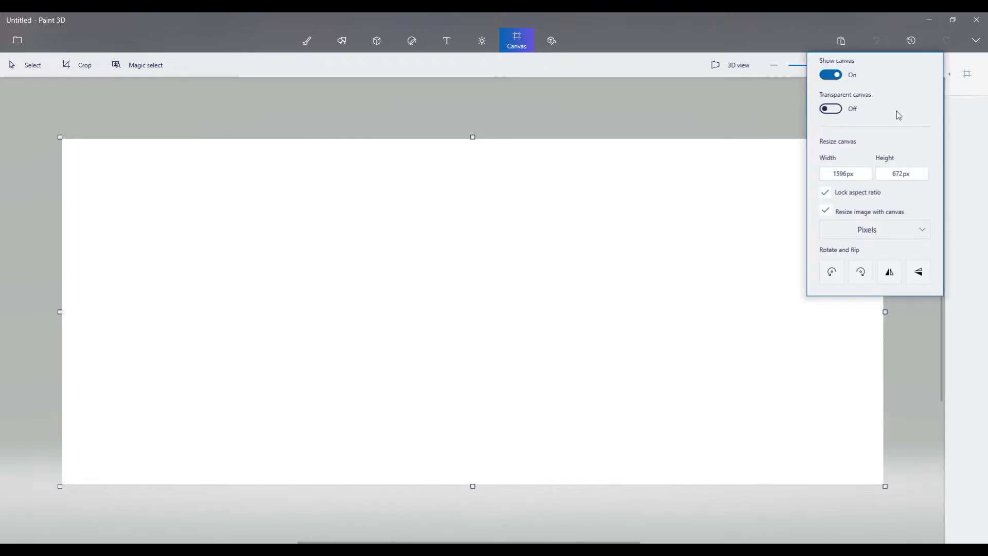
pyautogui.click(825, 192)
pyautogui.click(826, 212)
pyautogui.doubleClick(834, 175)
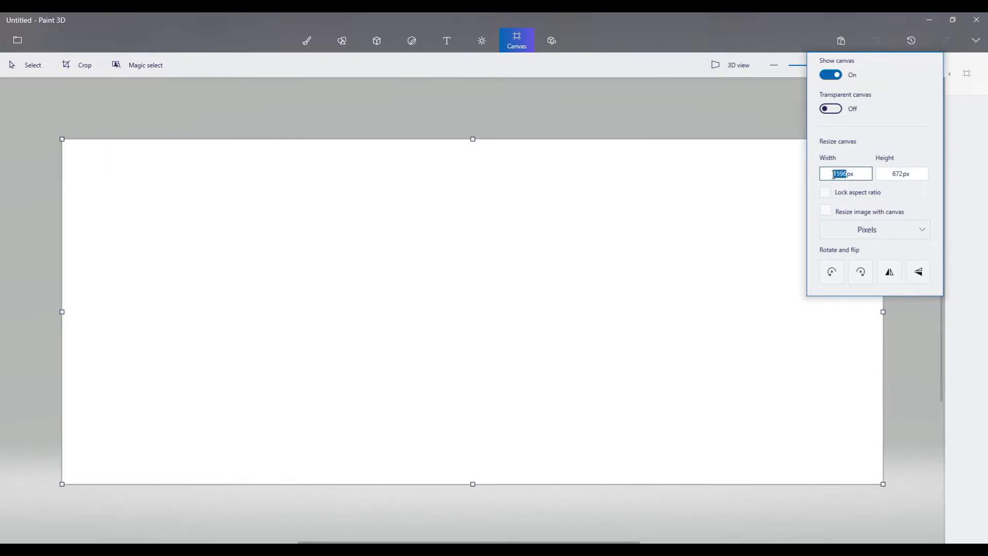
pyautogui.write('4192')
pyautogui.doubleClick(891, 174)
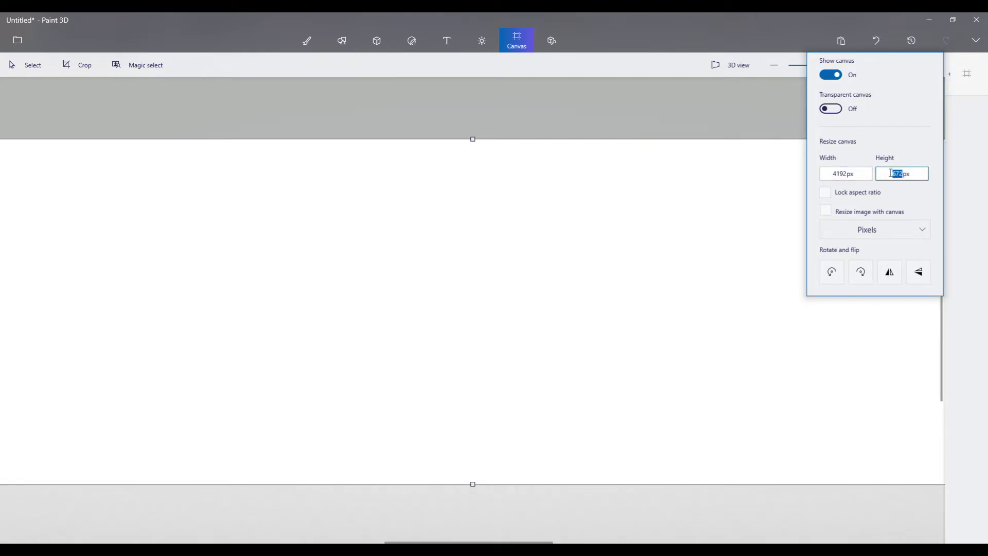
pyautogui.write('4795')
pyautogui.click(825, 192)
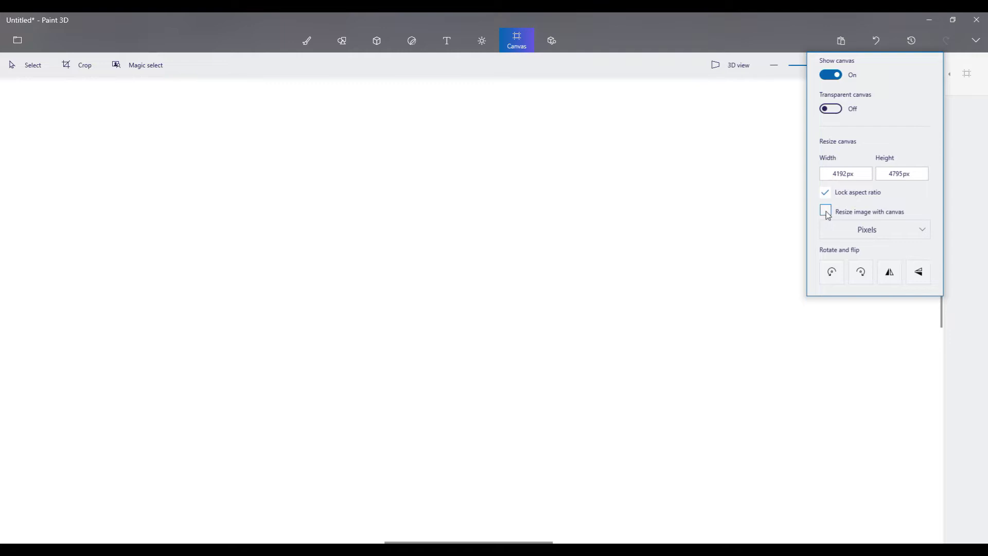
pyautogui.click(826, 212)
# Turn Transparent canvas on and close the canvas settings
pyautogui.scroll(-5, 535, 249)
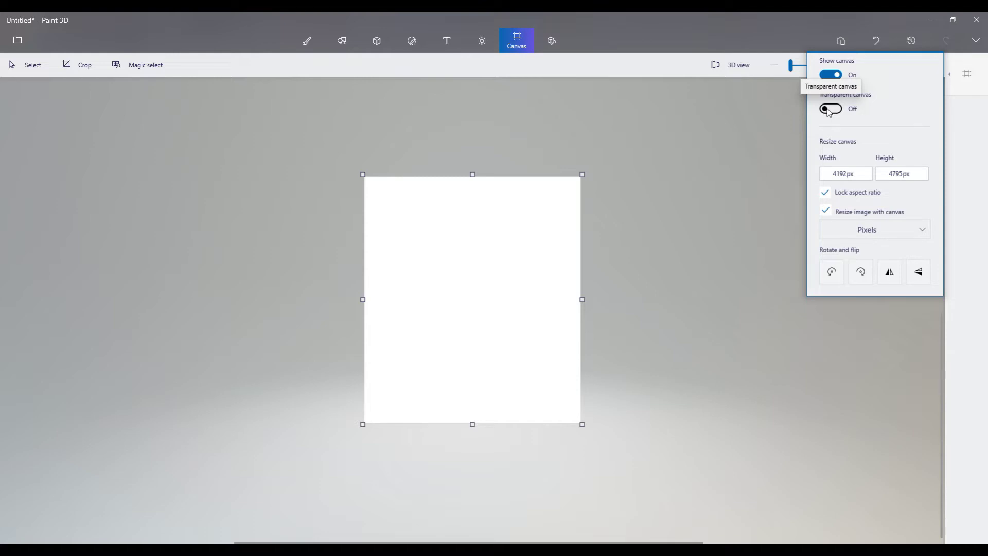
pyautogui.click(829, 110)
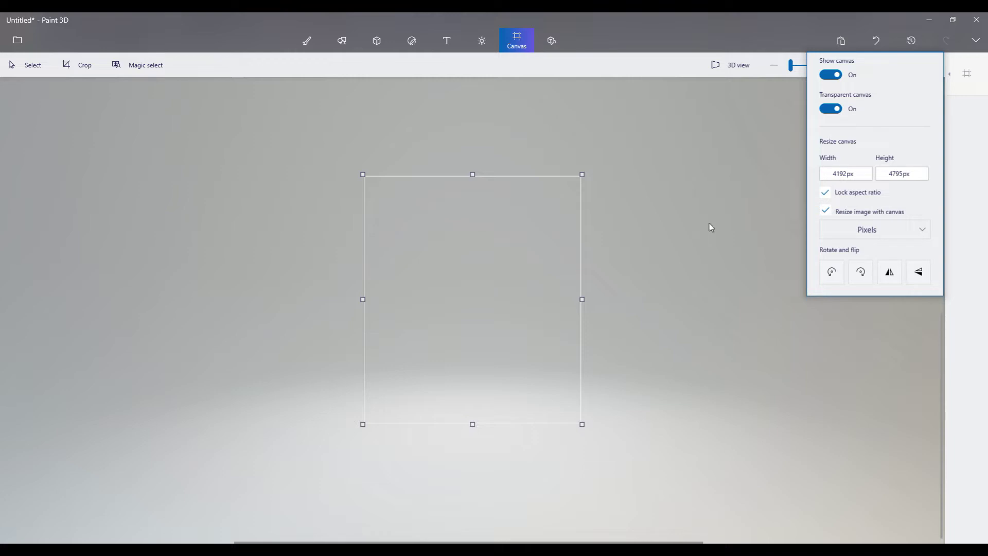
pyautogui.click(761, 139)
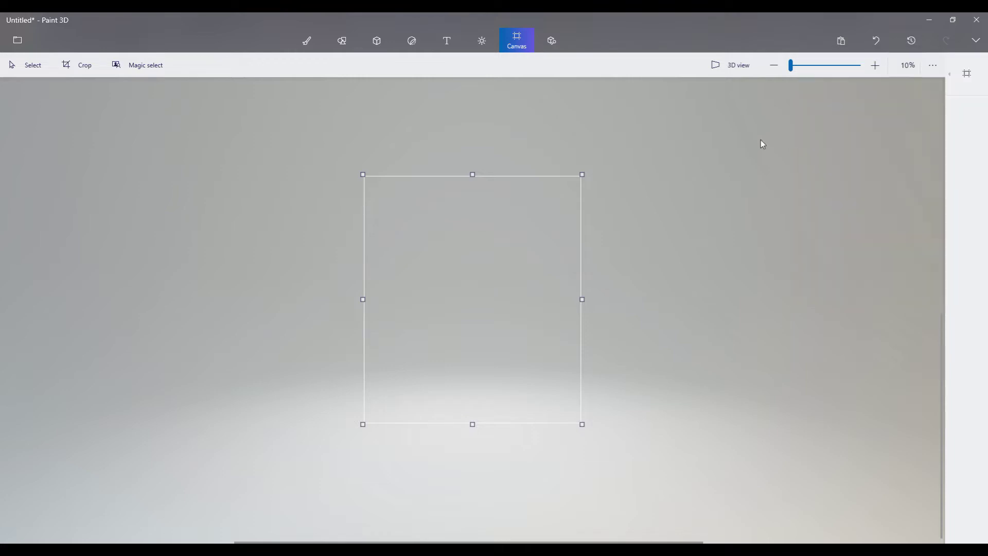
# Set the Text tool's font size to 130 and place an empty text box near the canvas top
pyautogui.click(447, 41)
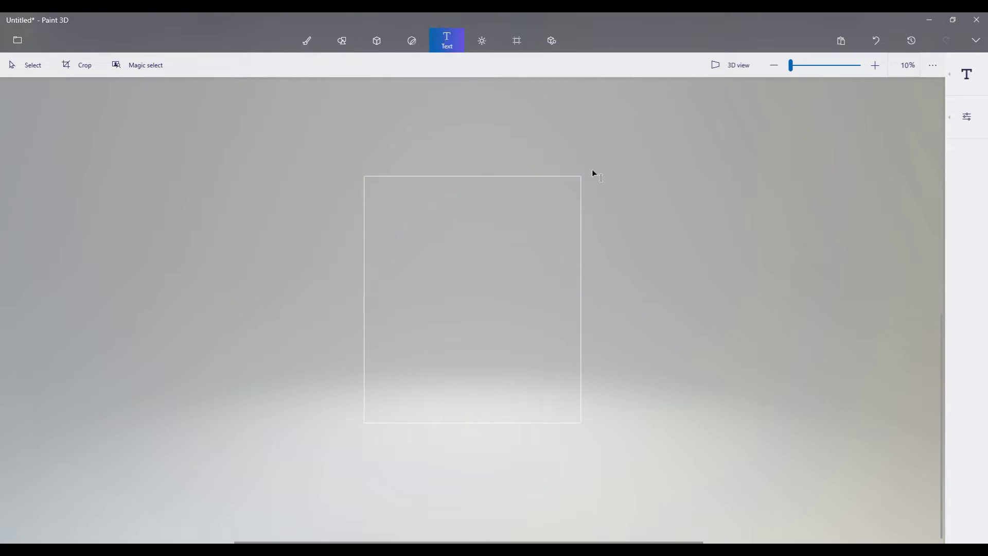
pyautogui.click(953, 86)
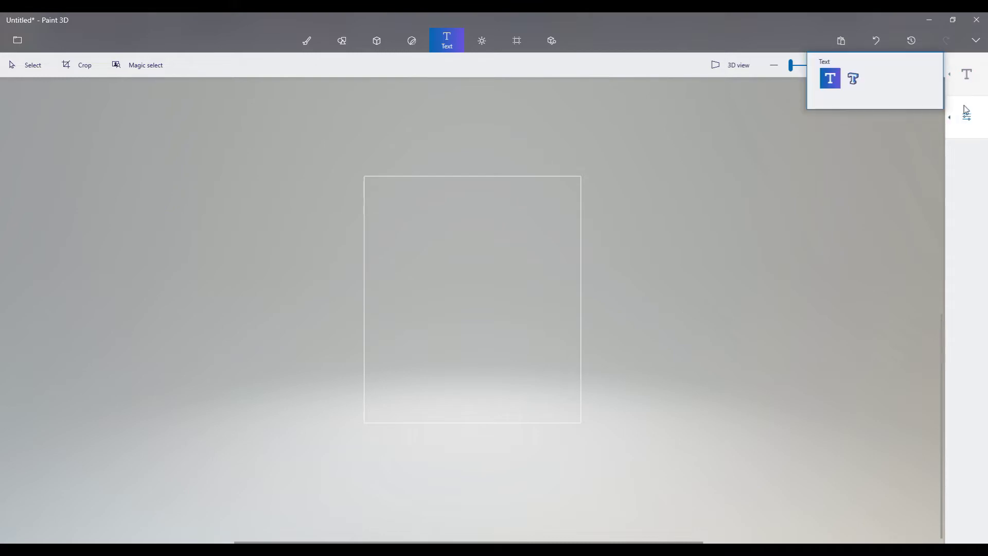
pyautogui.click(953, 120)
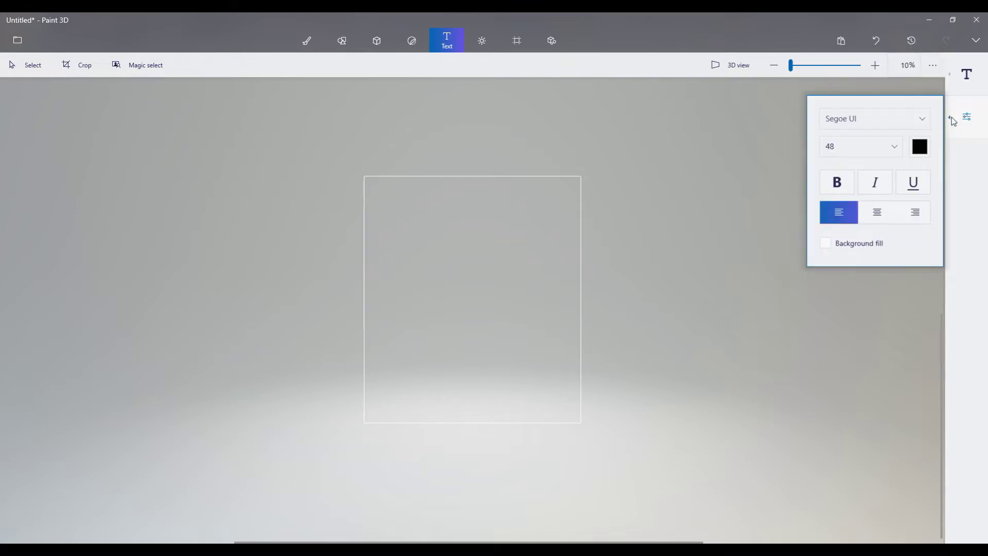
pyautogui.click(882, 147)
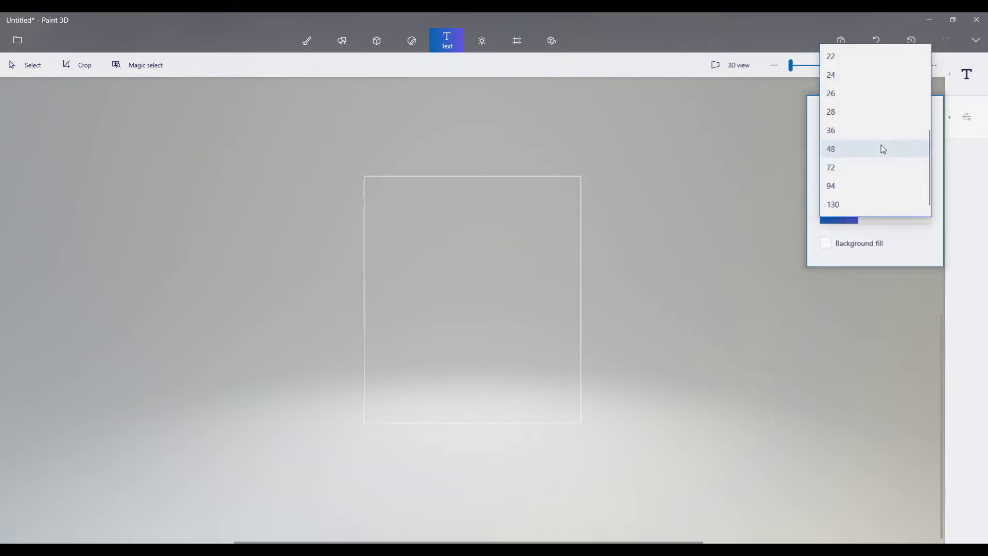
pyautogui.click(849, 204)
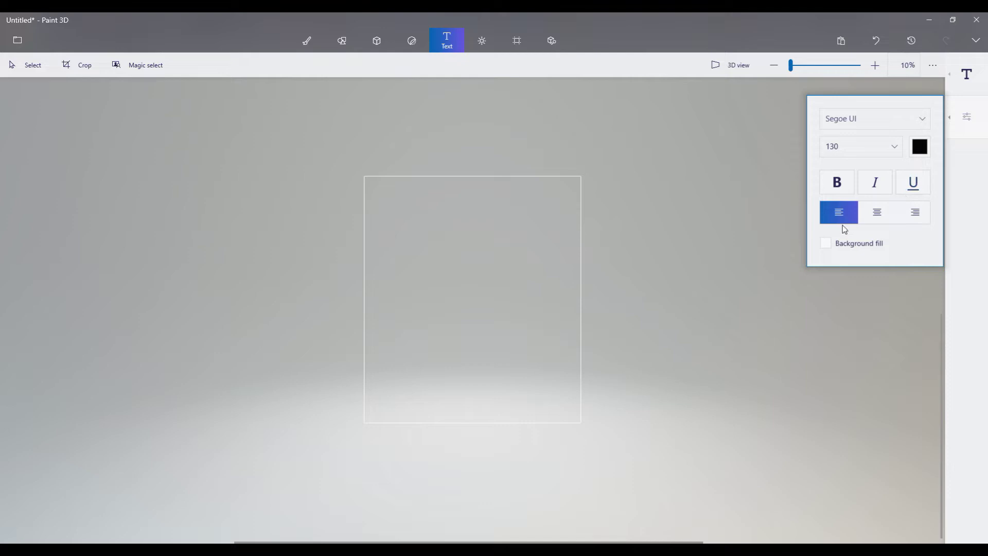
pyautogui.click(394, 228)
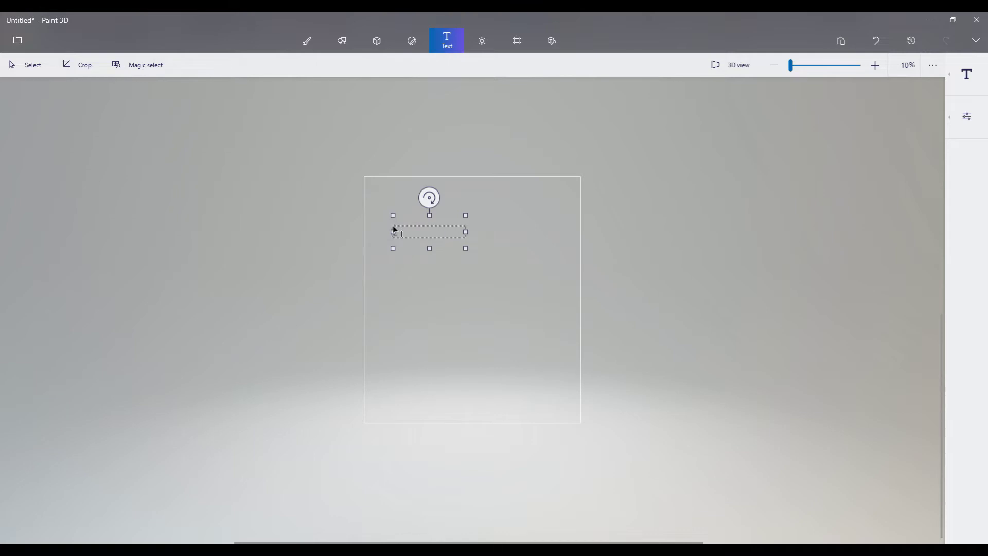
# Type 'cool t-shirt', enlarge the box, and change the text's font to Terminator Two
pyautogui.write('cool t-shirt')
pyautogui.moveTo(466, 248); pyautogui.dragTo(479, 263)
pyautogui.moveTo(437, 233); pyautogui.dragTo(393, 233)
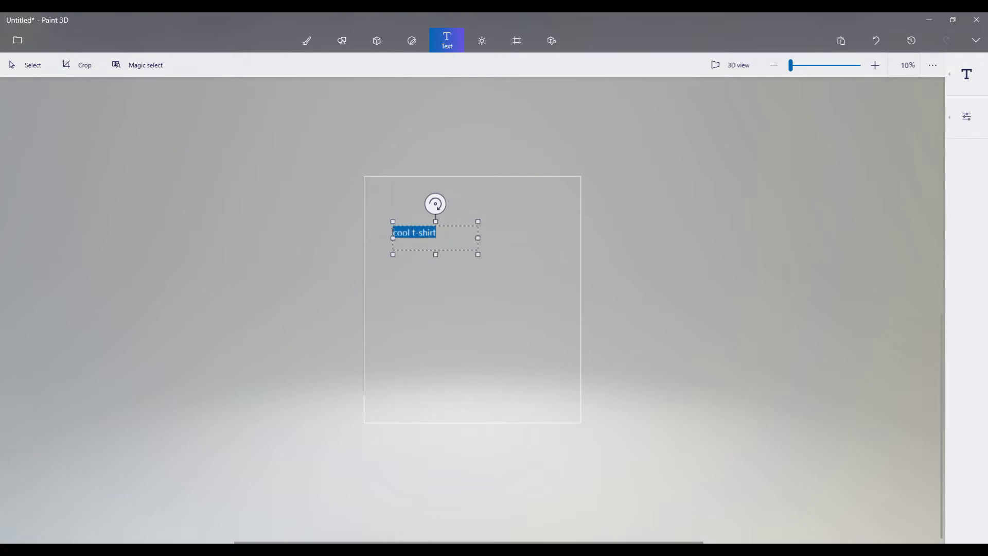
pyautogui.click(953, 114)
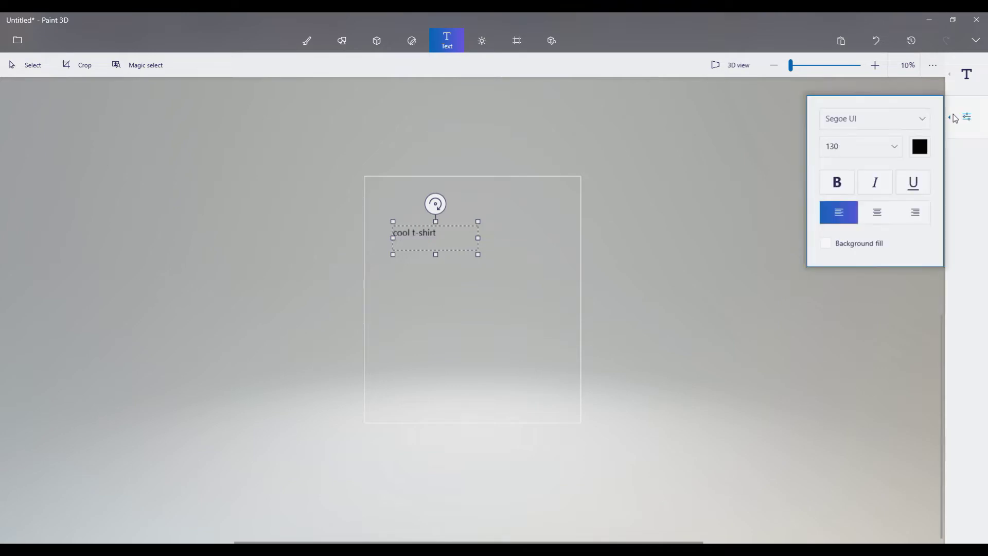
pyautogui.click(895, 120)
pyautogui.scroll(-5, 859, 202)
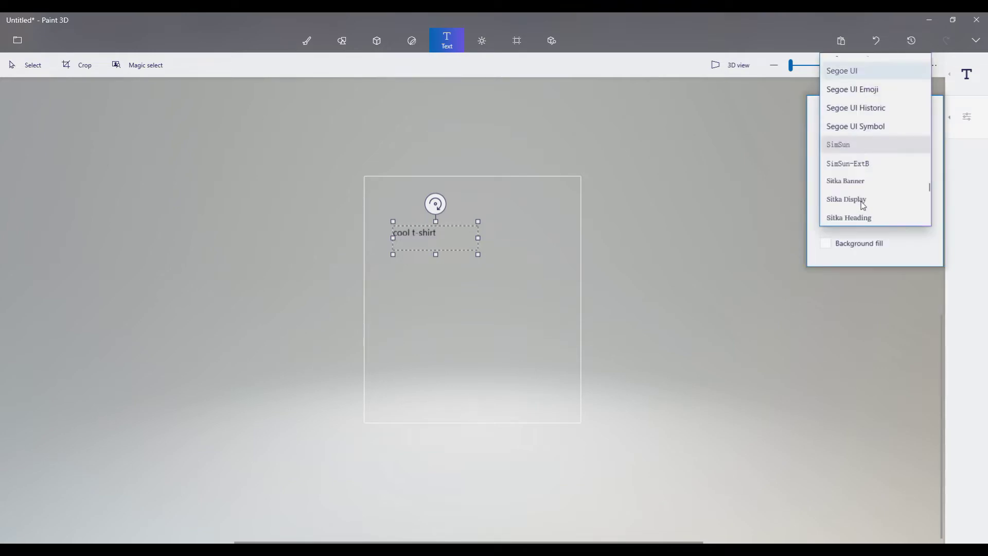
pyautogui.scroll(-3, 856, 206)
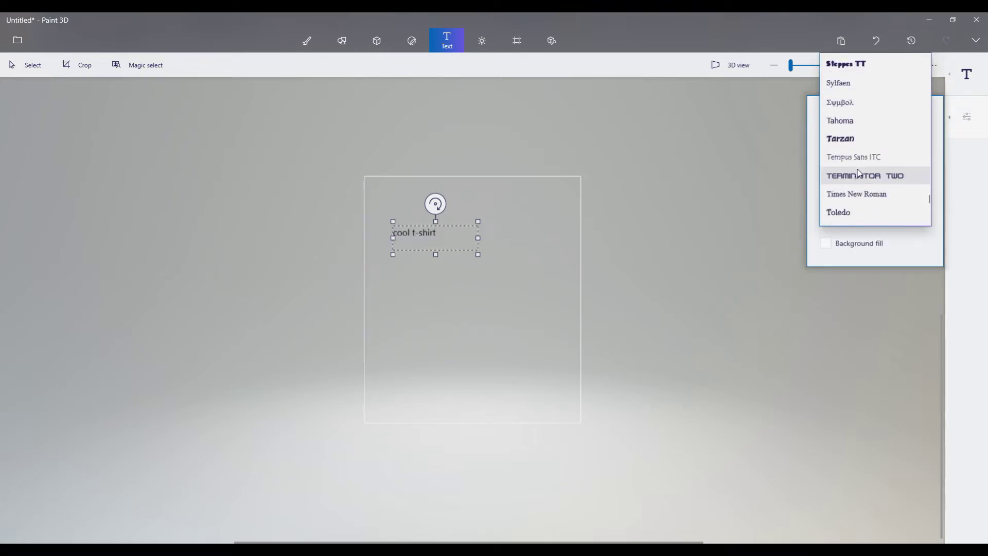
pyautogui.click(858, 176)
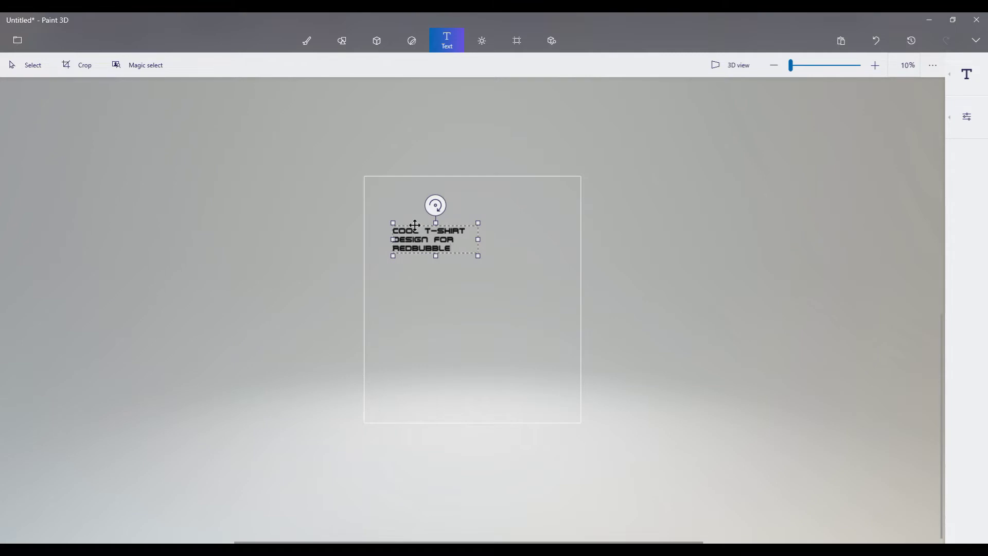
# Move the text toward the canvas centre, centre-align it, and commit it
pyautogui.moveTo(415, 225); pyautogui.dragTo(458, 216)
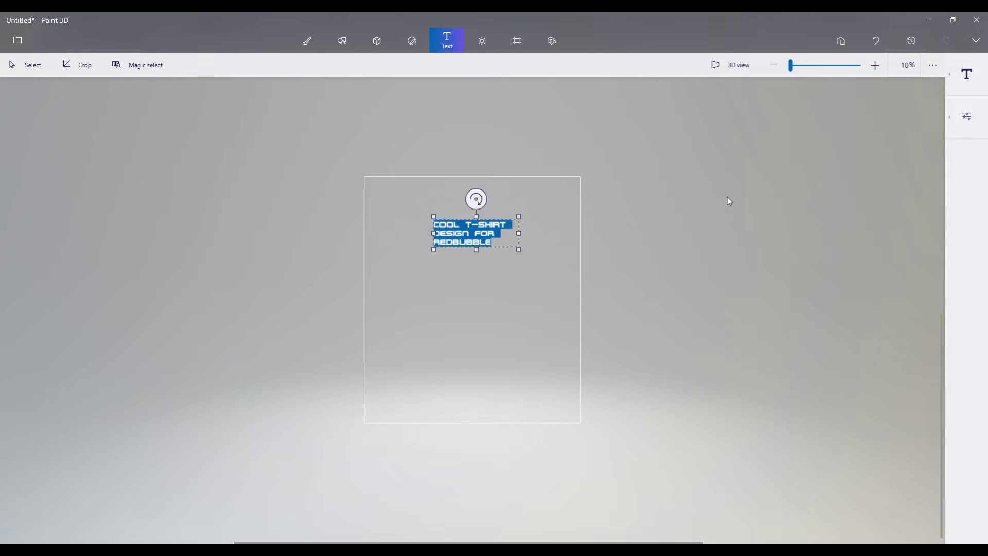
pyautogui.click(966, 118)
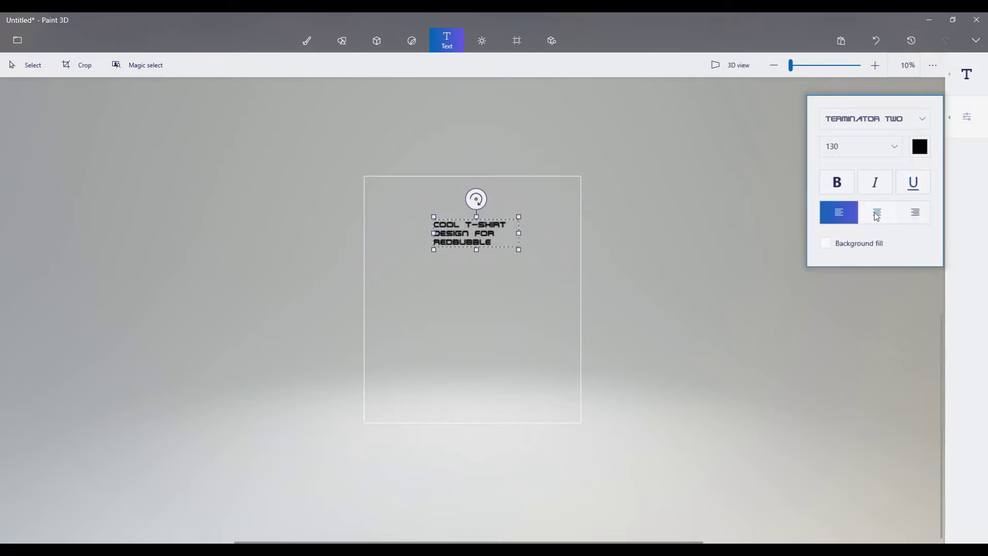
pyautogui.click(877, 217)
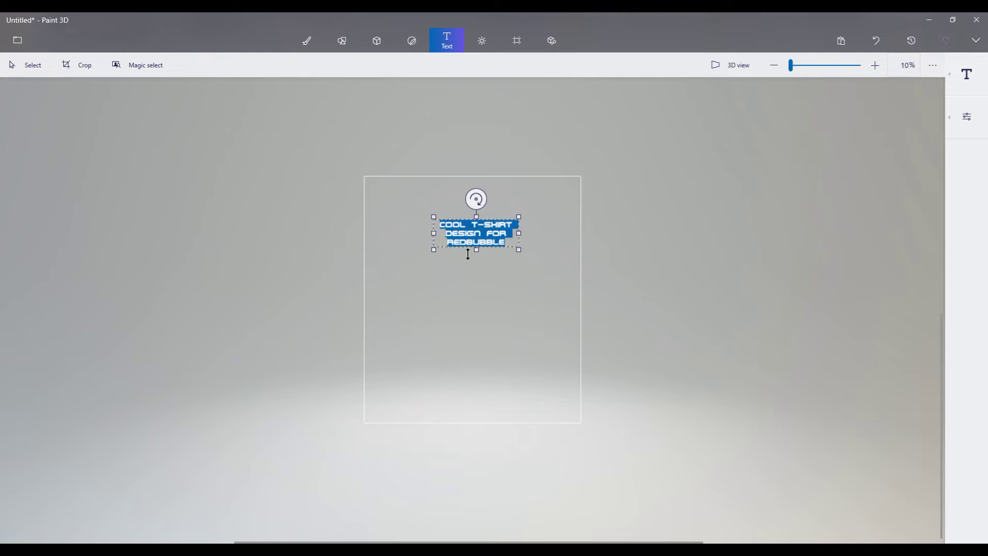
pyautogui.moveTo(475, 252); pyautogui.dragTo(472, 253)
pyautogui.click(483, 209)
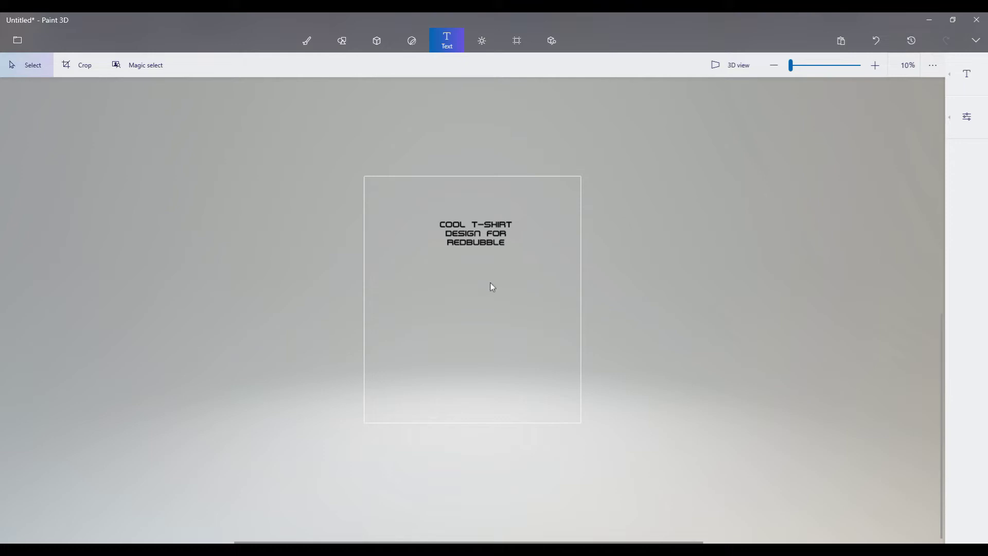
# Draw a speech bubble shape around the text
pyautogui.click(341, 40)
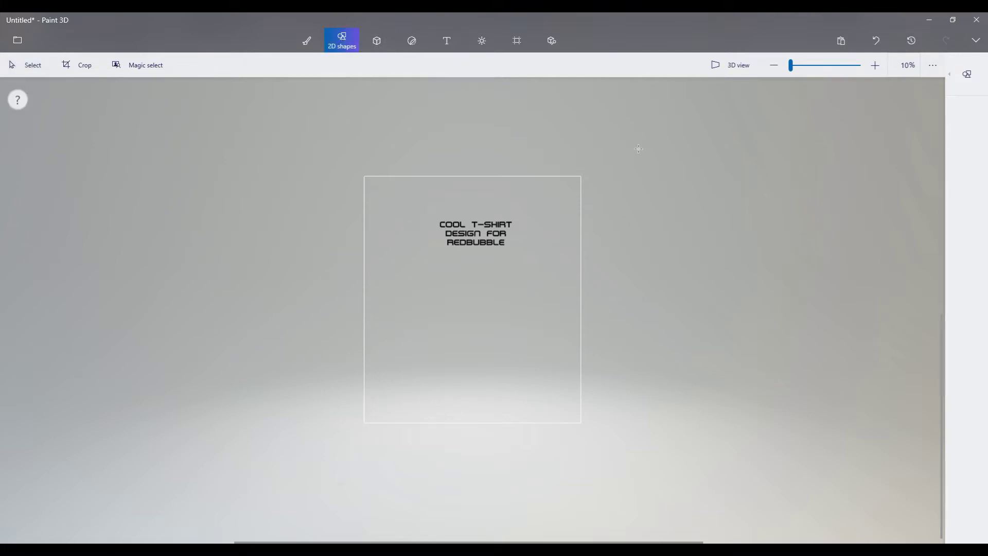
pyautogui.click(954, 81)
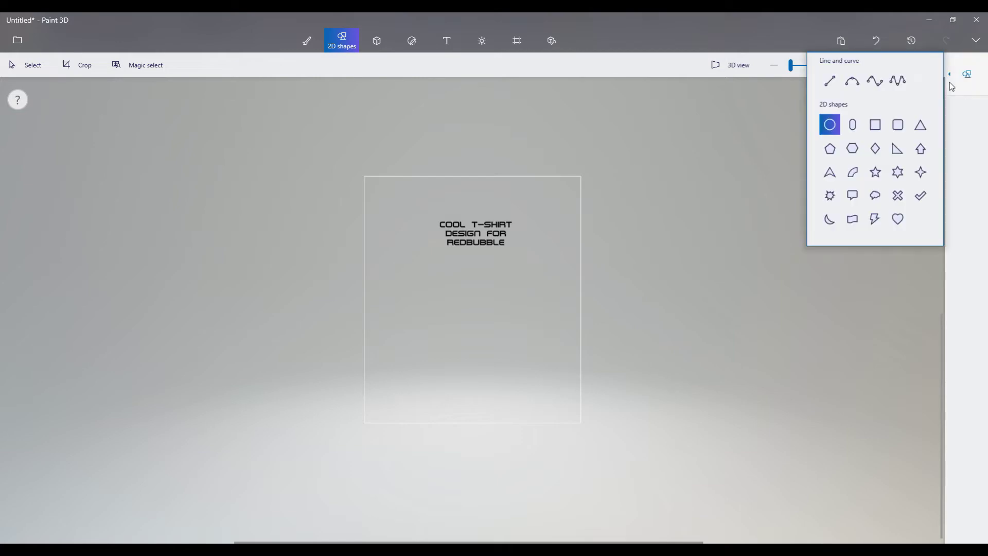
pyautogui.click(852, 198)
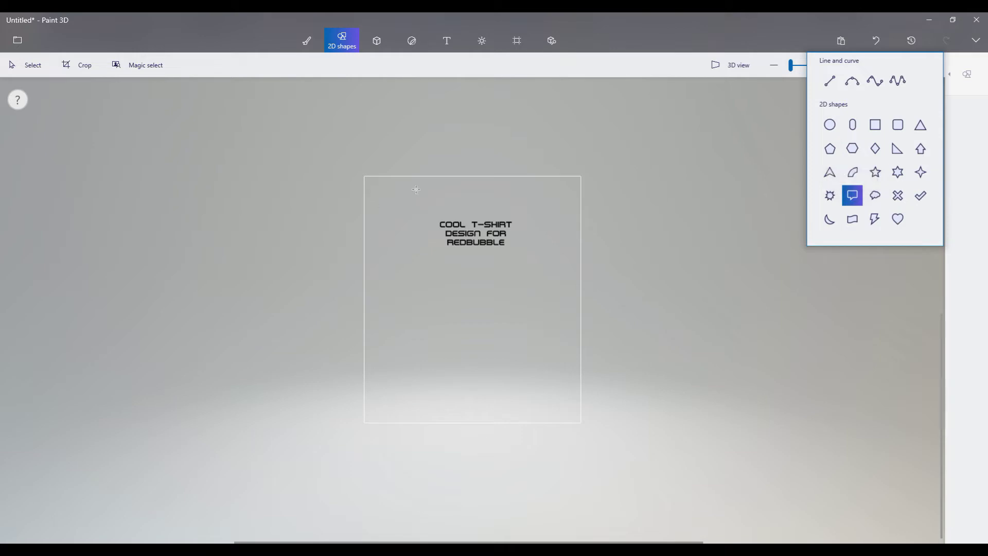
pyautogui.moveTo(431, 204); pyautogui.dragTo(499, 271)
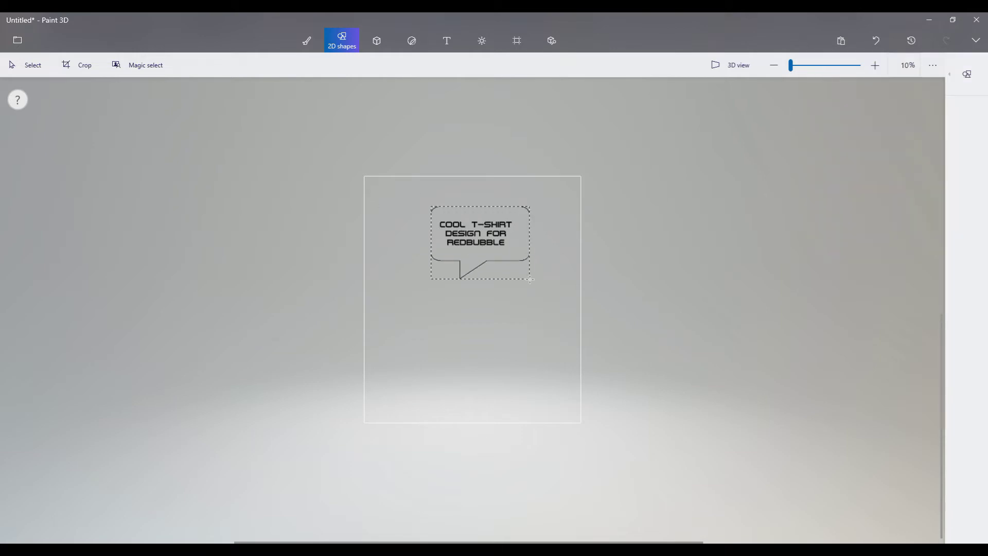
pyautogui.moveTo(530, 280); pyautogui.dragTo(524, 282)
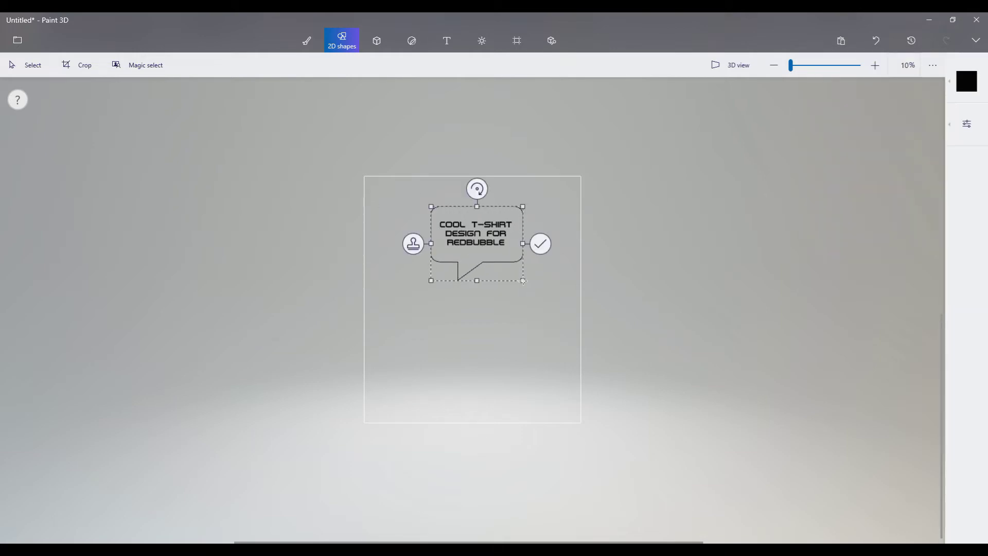
# Give the bubble a 61px dark red outline, nudge it left, and place it
pyautogui.click(961, 114)
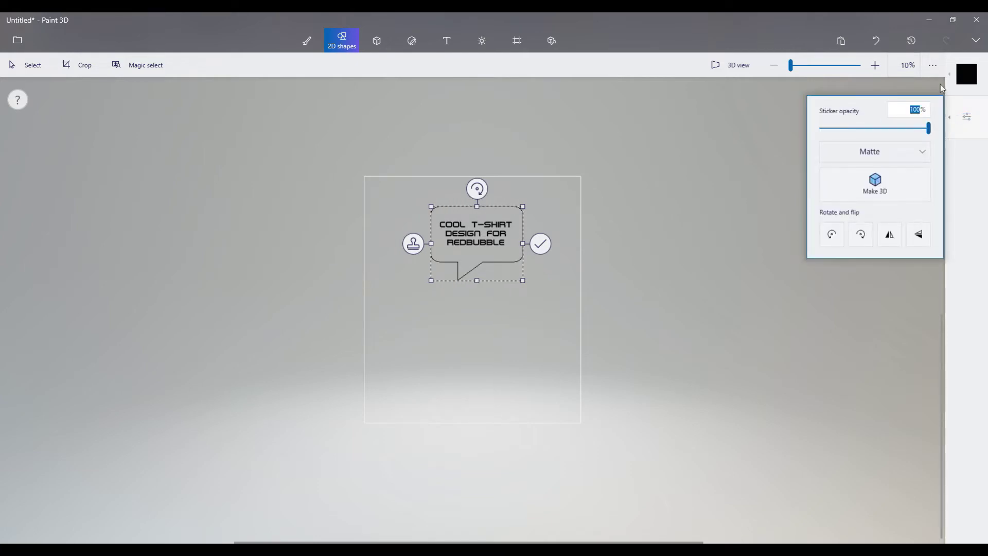
pyautogui.click(966, 74)
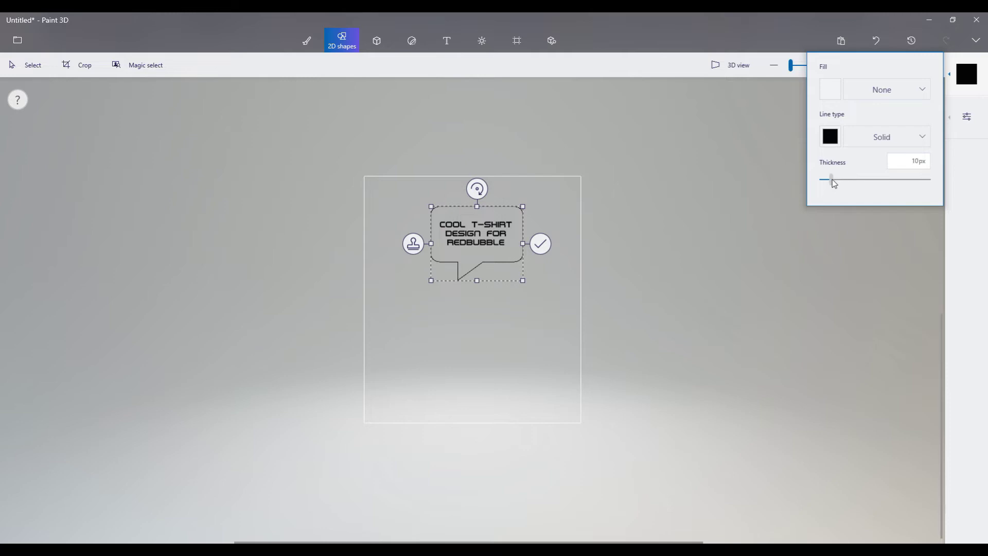
pyautogui.moveTo(834, 184); pyautogui.dragTo(889, 177)
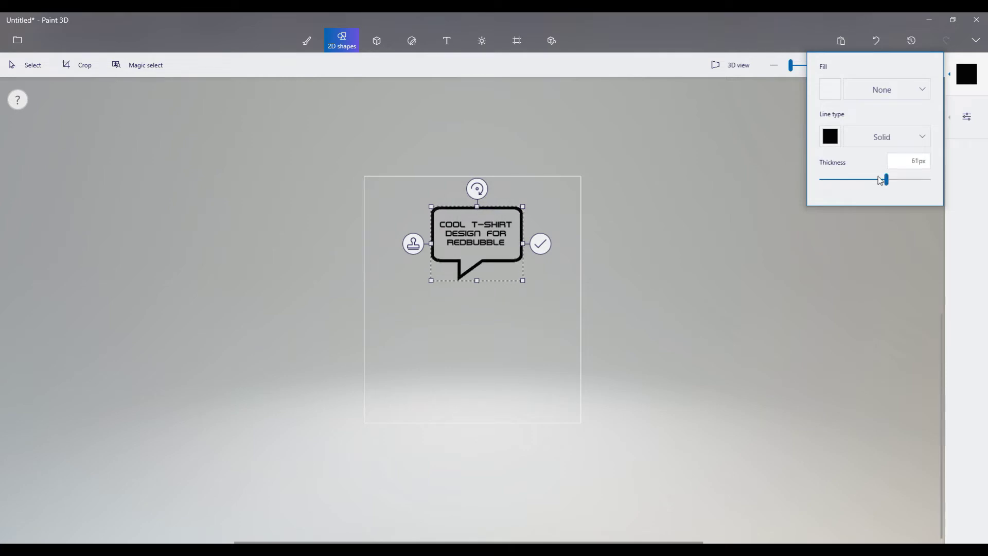
pyautogui.click(831, 137)
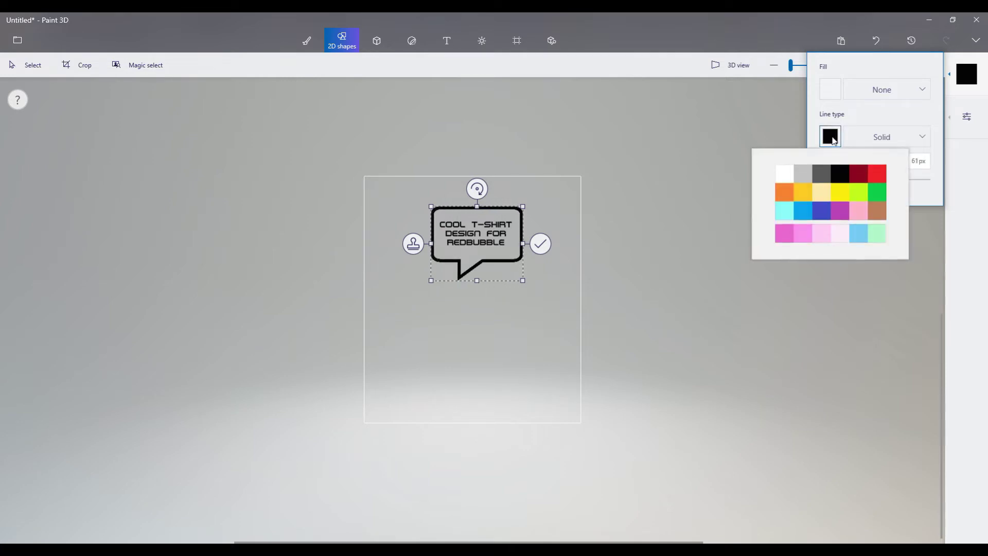
pyautogui.click(860, 178)
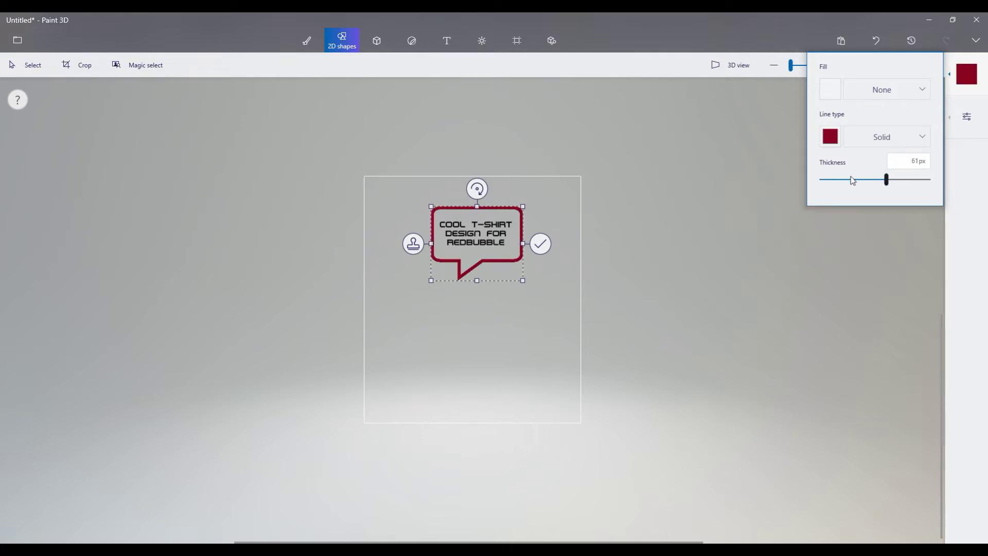
pyautogui.click(541, 243)
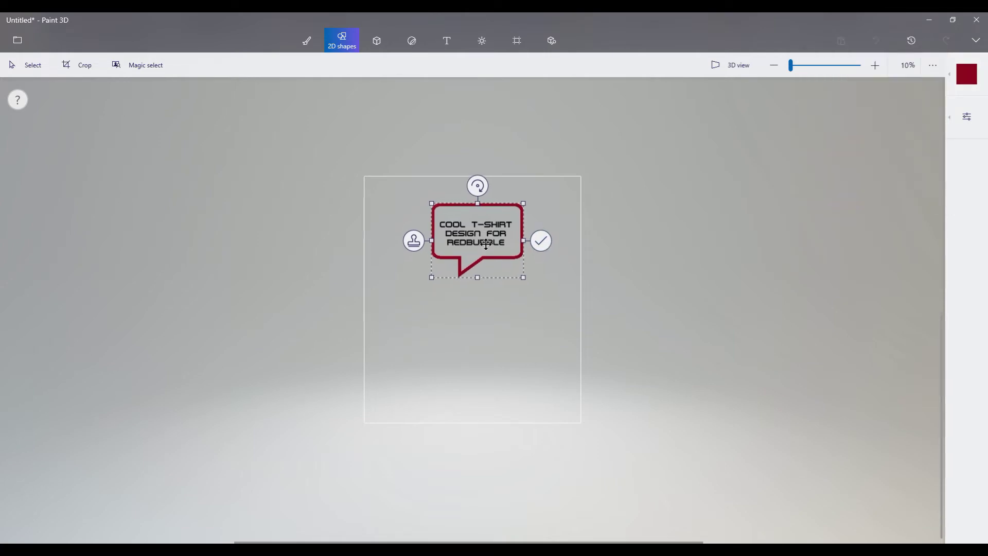
pyautogui.moveTo(486, 244); pyautogui.dragTo(486, 245)
pyautogui.click(502, 321)
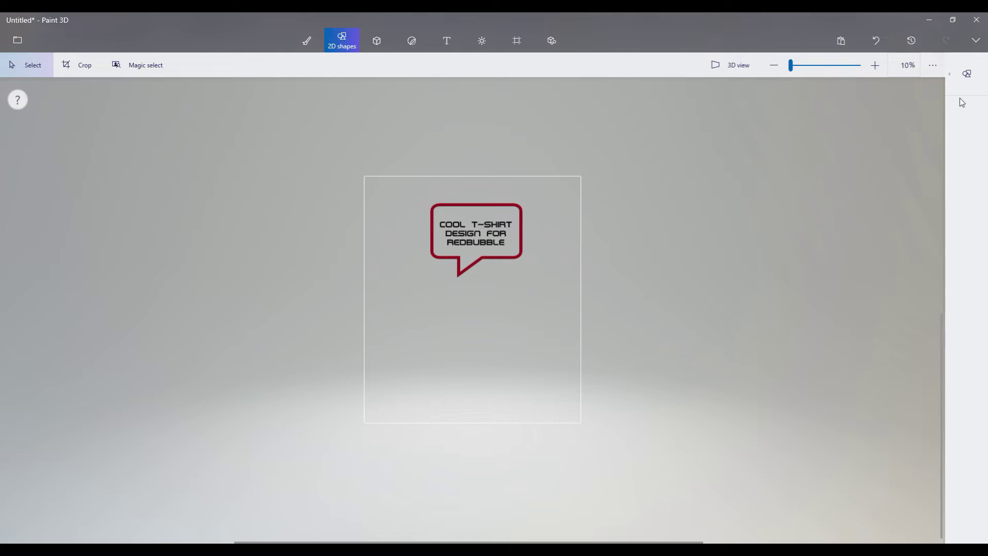
# Draw a circle just below the speech bubble and place it on the canvas
pyautogui.click(950, 75)
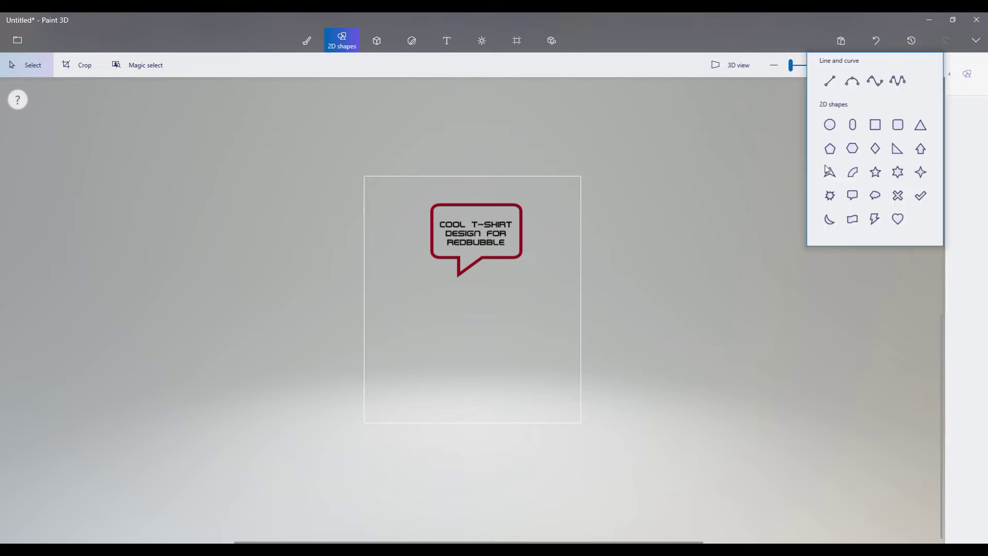
pyautogui.click(830, 126)
pyautogui.moveTo(424, 291)
pyautogui.mouseDown()
pyautogui.moveTo(457, 356)
pyautogui.moveTo(484, 357)
pyautogui.mouseUp()
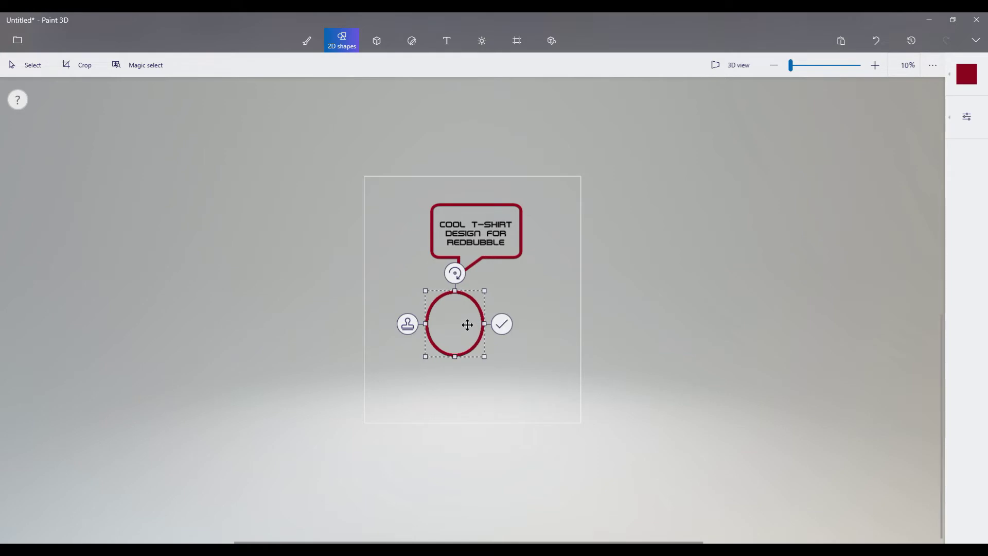
pyautogui.moveTo(463, 322); pyautogui.dragTo(452, 313)
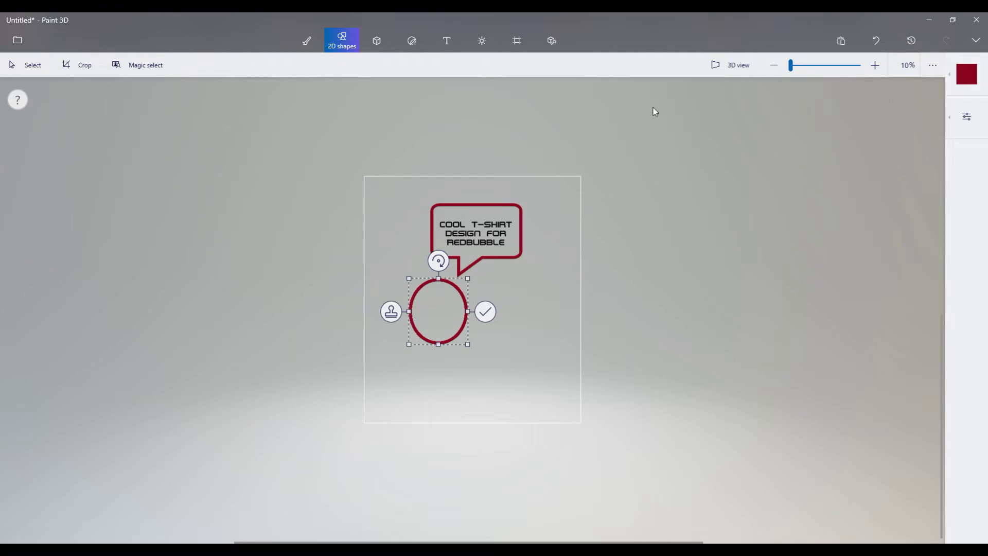
pyautogui.click(966, 73)
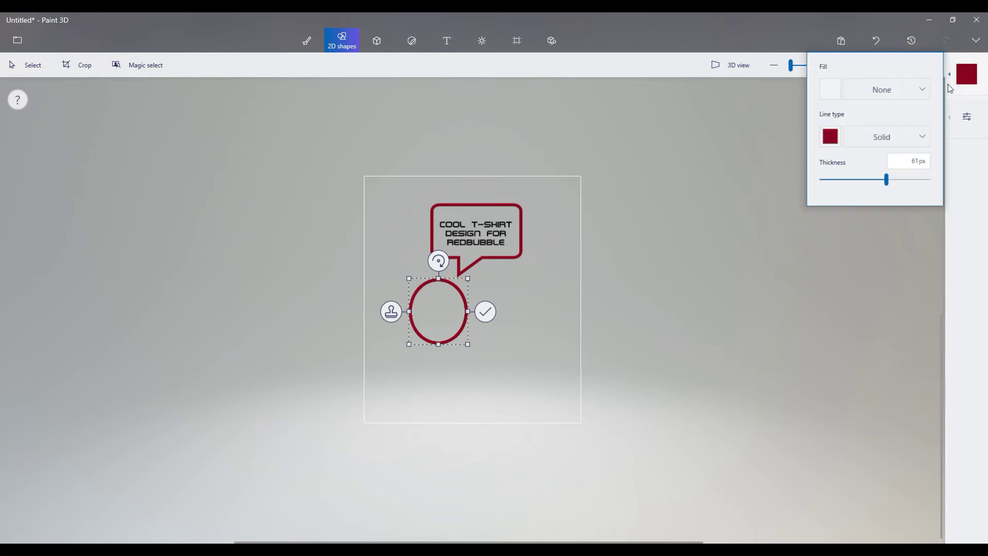
pyautogui.click(344, 53)
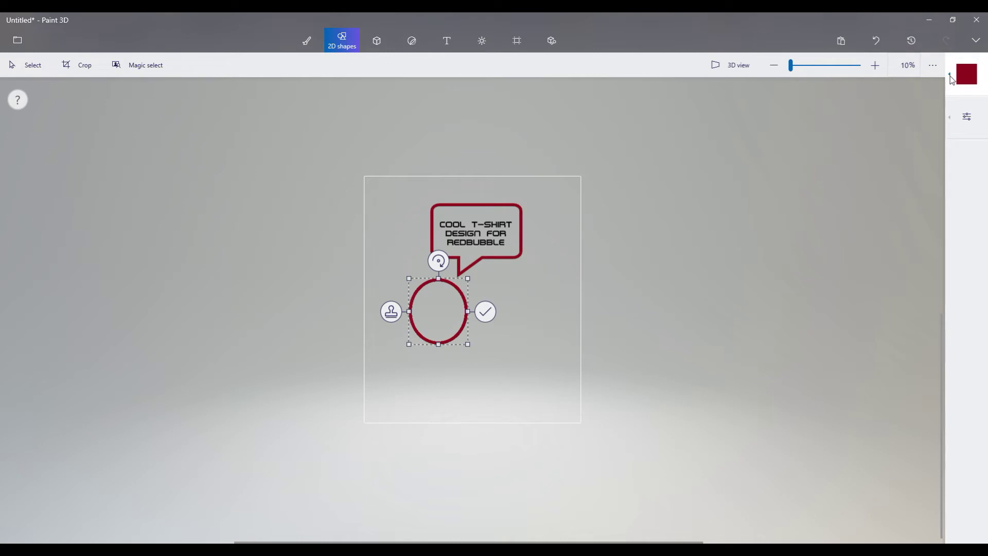
pyautogui.click(951, 82)
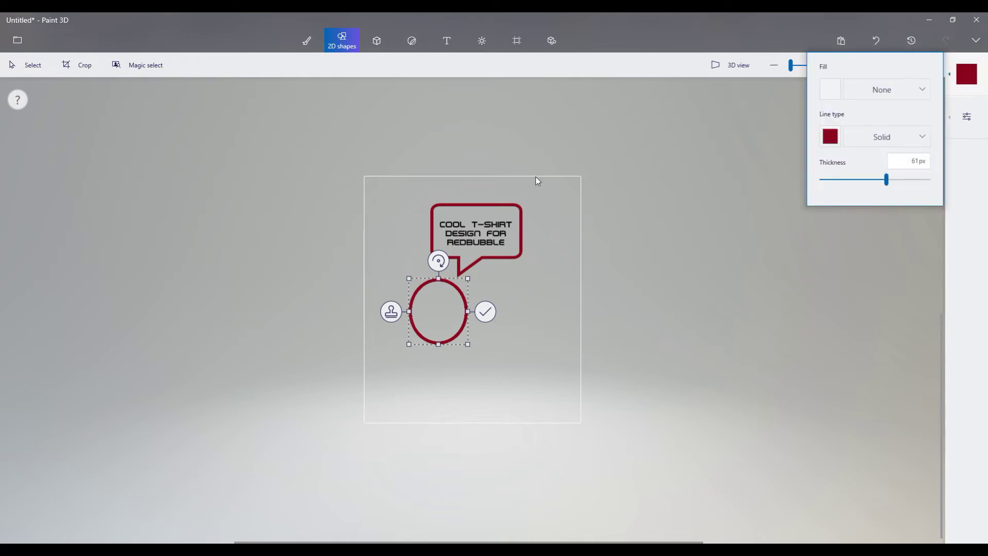
pyautogui.click(486, 312)
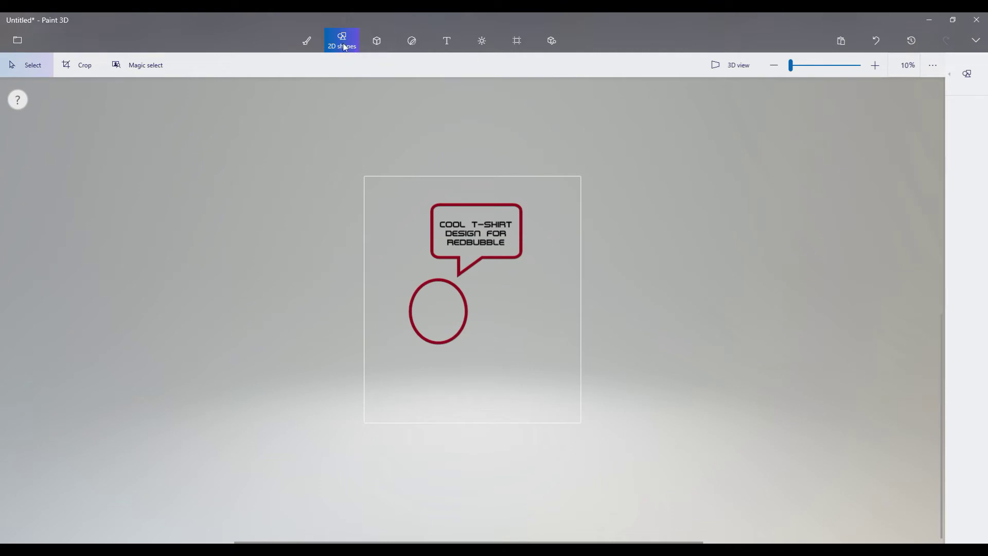
# Try the capsule shape, cancel it, then select and resize a narrow strip over the circle
pyautogui.click(964, 83)
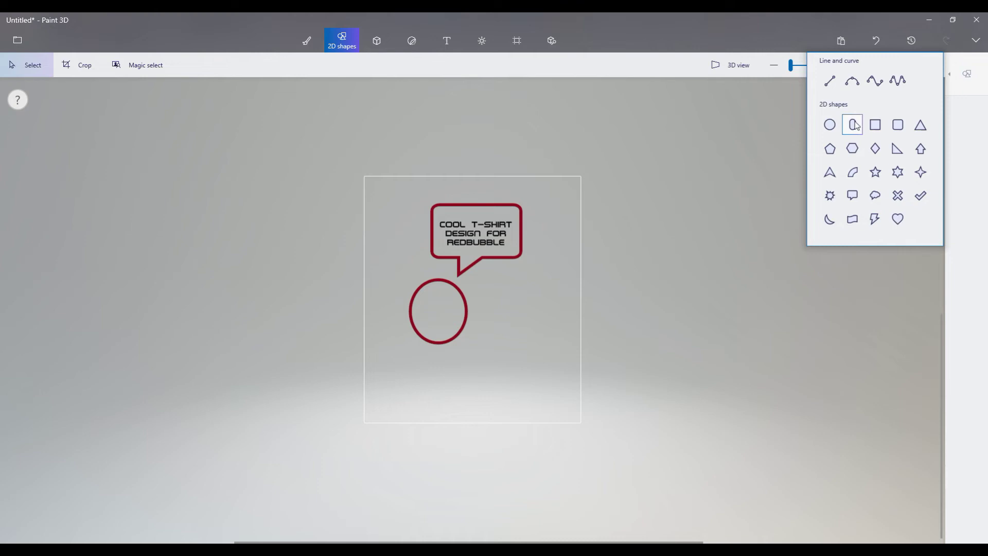
pyautogui.click(855, 126)
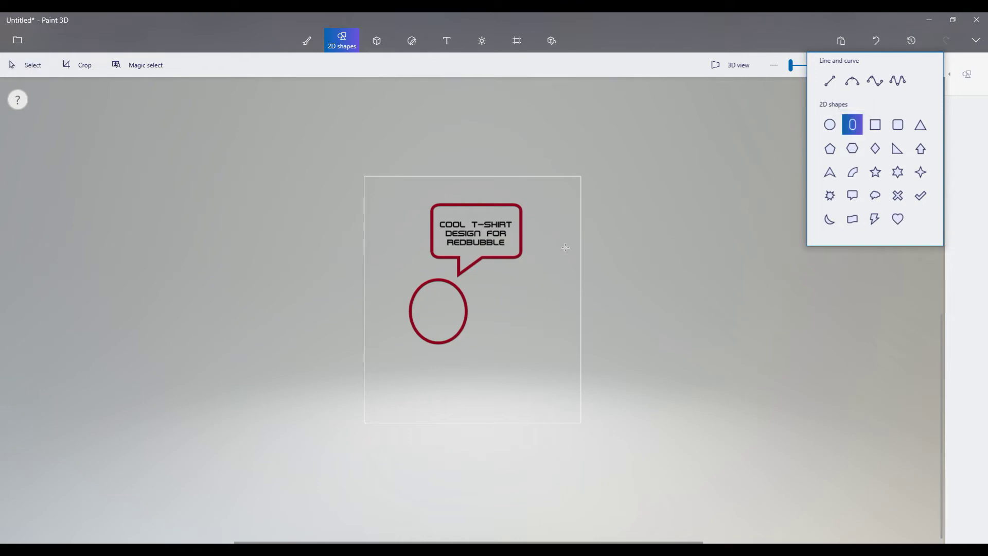
pyautogui.click(425, 298)
pyautogui.press('Escape')
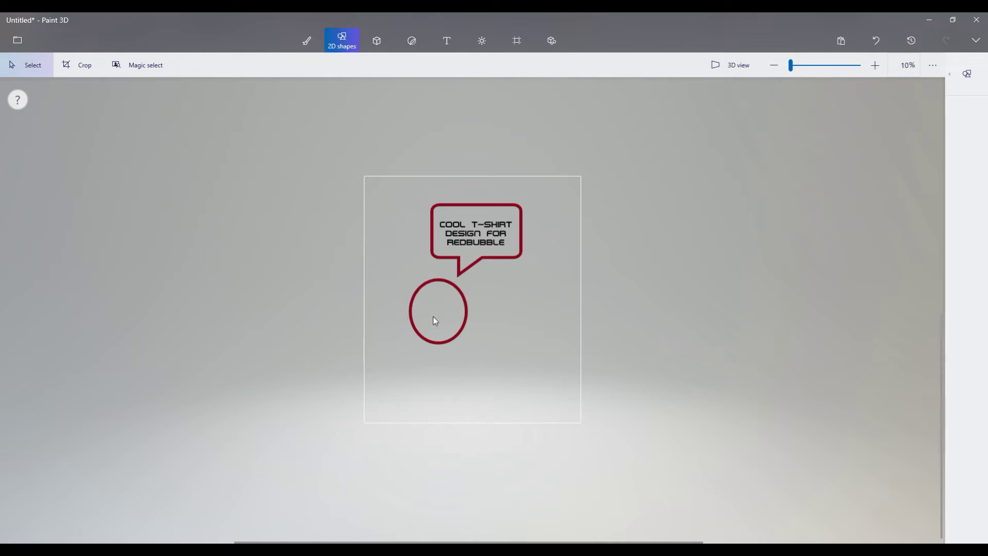
pyautogui.moveTo(434, 314); pyautogui.dragTo(443, 239)
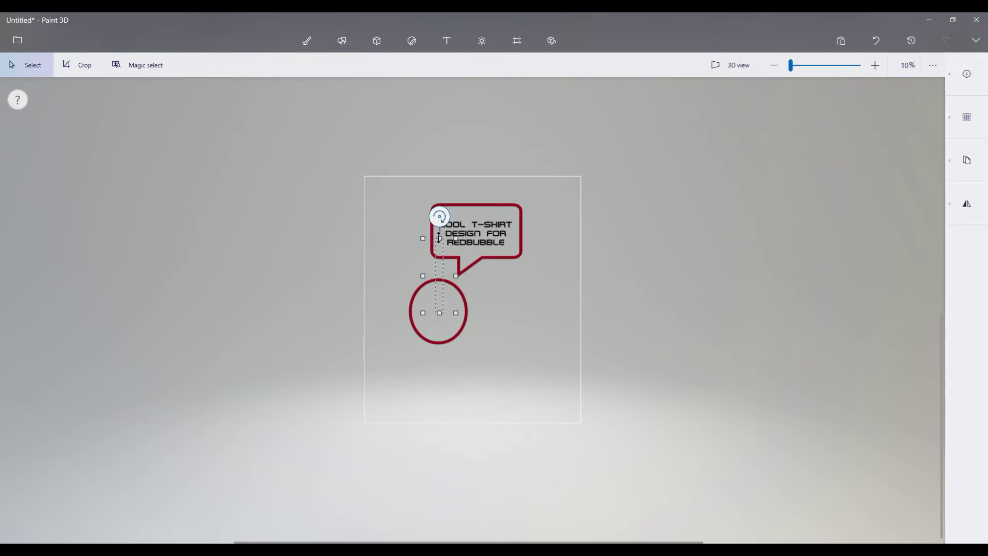
pyautogui.moveTo(439, 238); pyautogui.dragTo(443, 300)
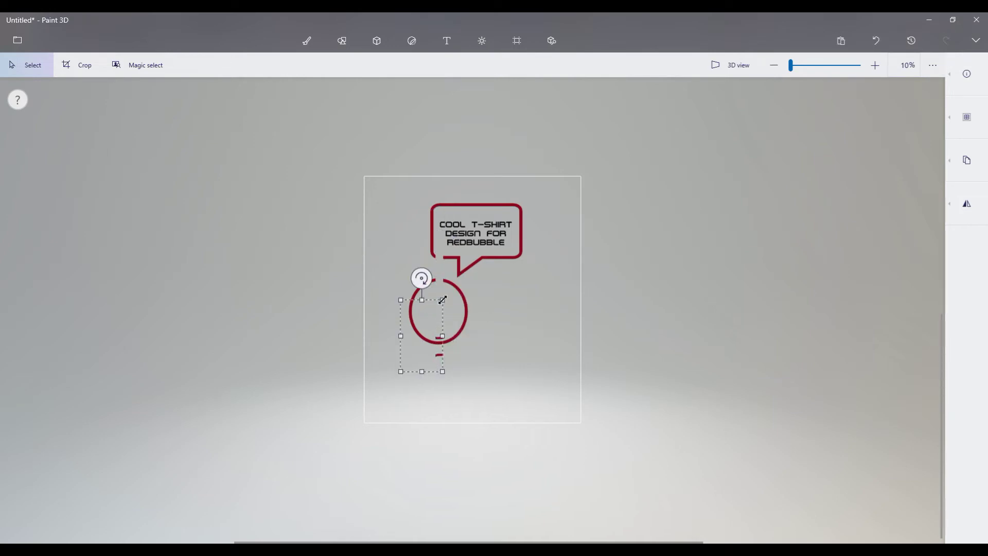
pyautogui.moveTo(341, 388); pyautogui.dragTo(411, 424)
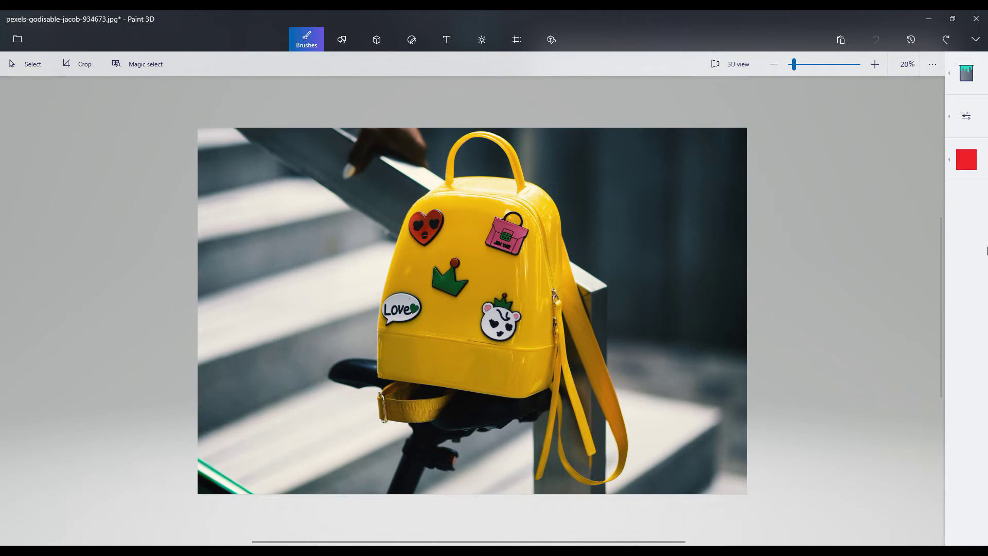
# With the Fill brush in pink, fill the backpack body, top, shoulder strap and bottom strip
pyautogui.click(951, 79)
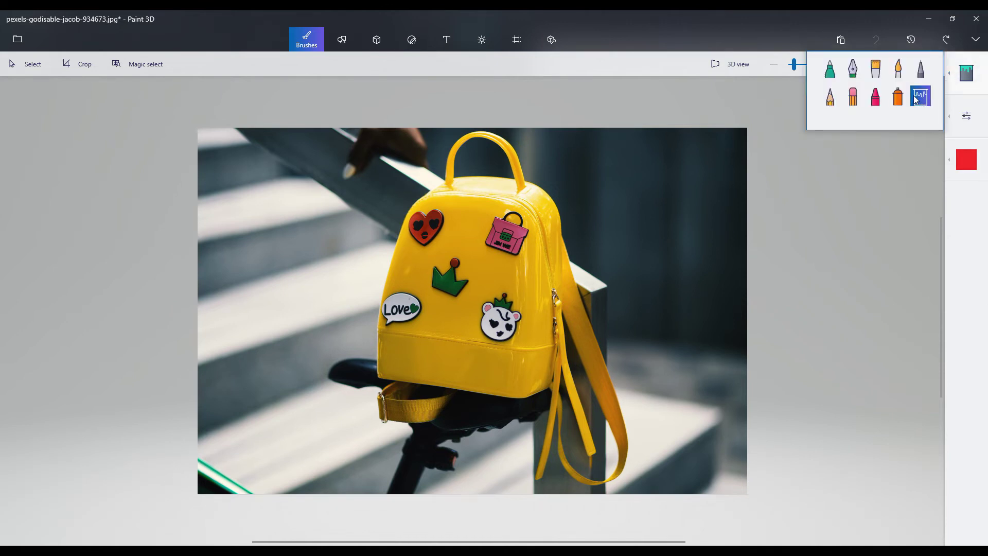
pyautogui.click(950, 164)
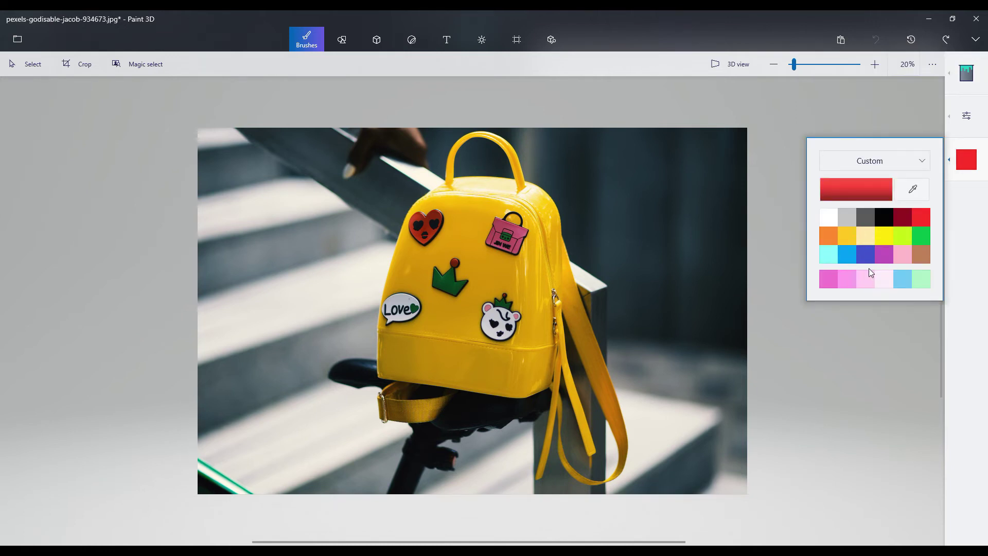
pyautogui.click(847, 279)
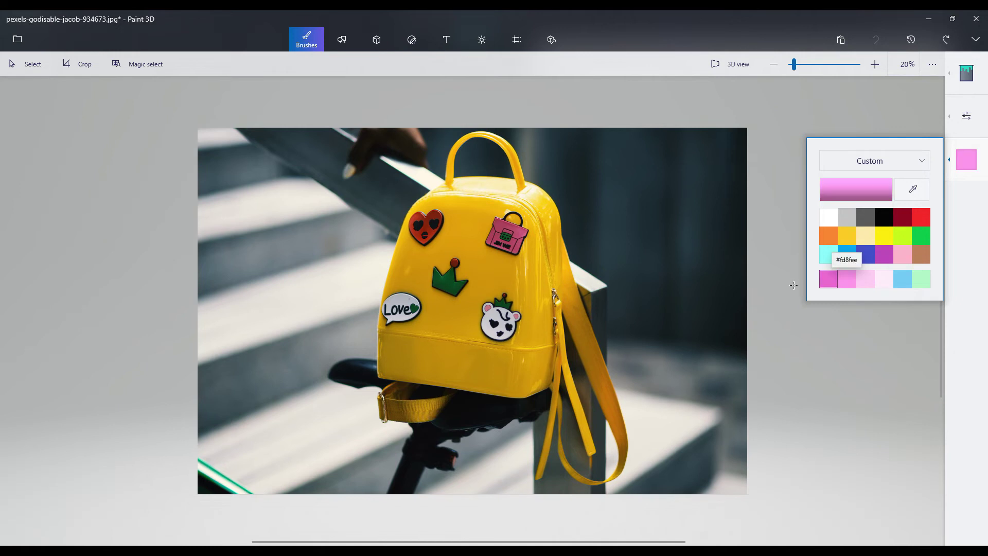
pyautogui.click(499, 275)
pyautogui.click(499, 274)
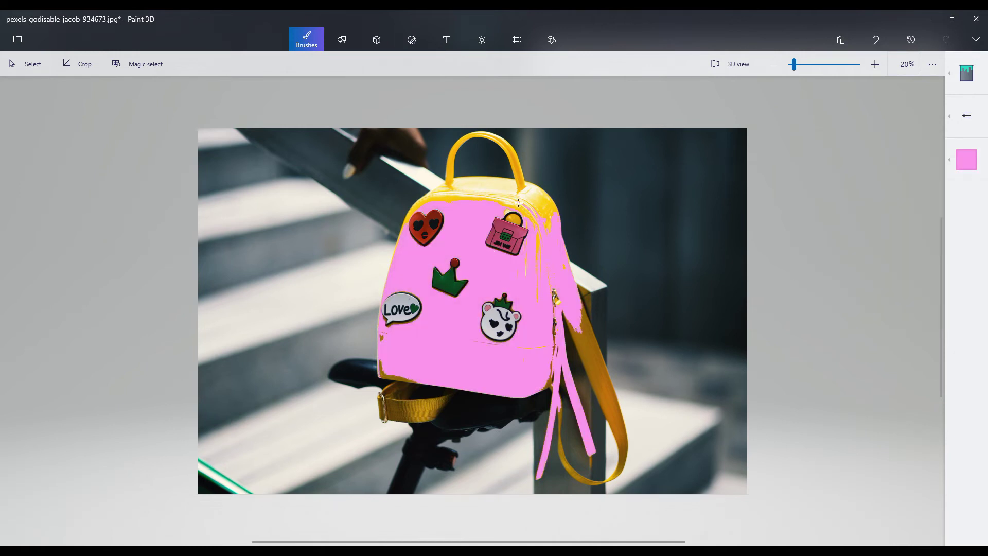
pyautogui.click(502, 185)
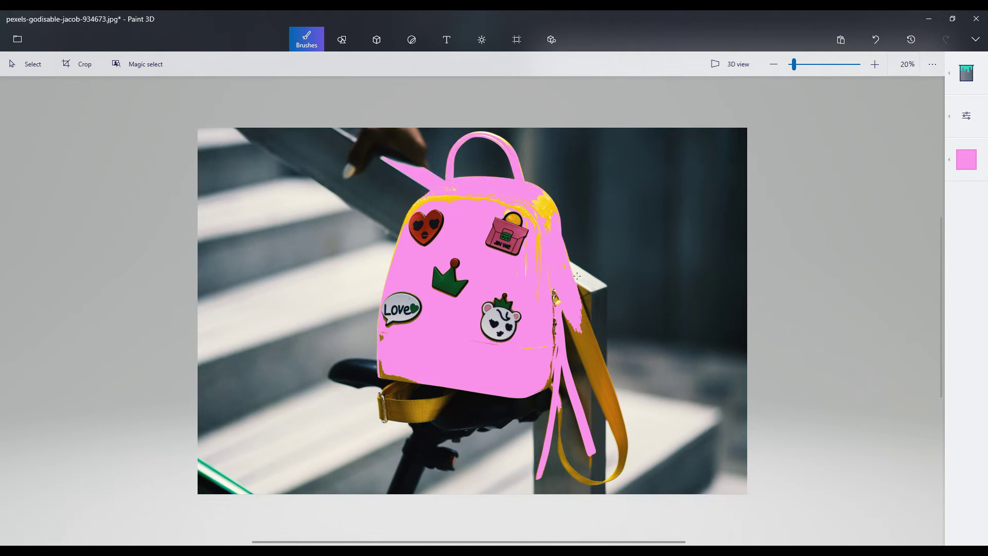
pyautogui.click(589, 359)
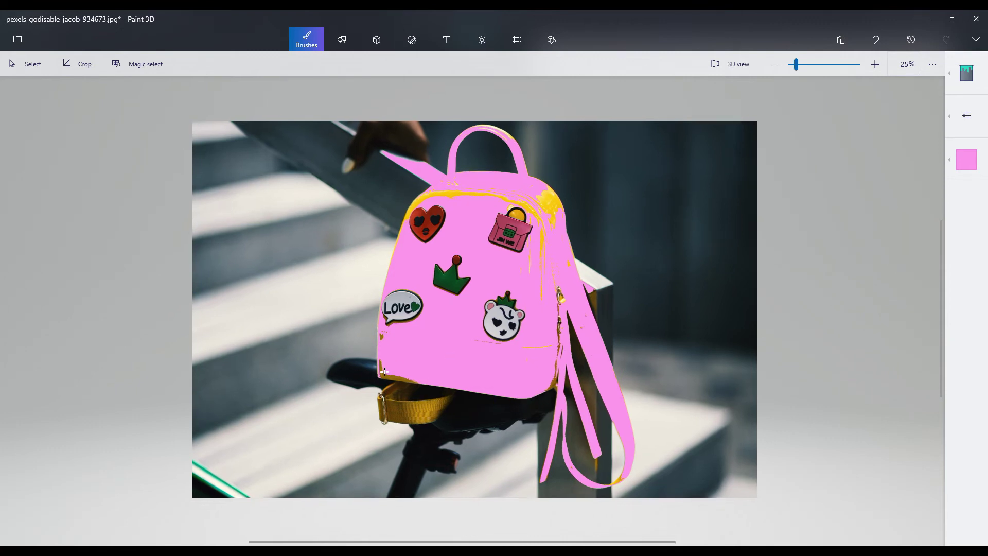
pyautogui.scroll(3, 383, 363)
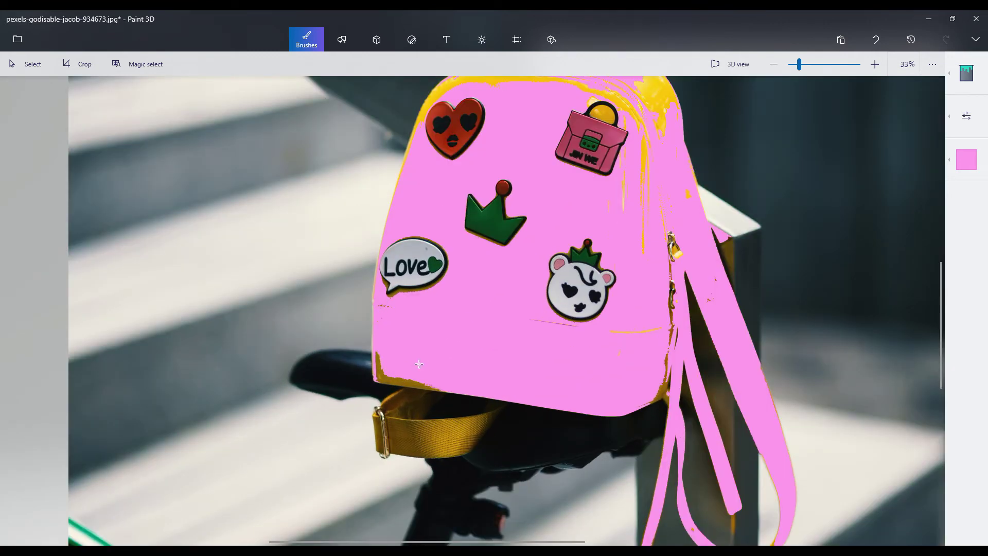
pyautogui.click(447, 384)
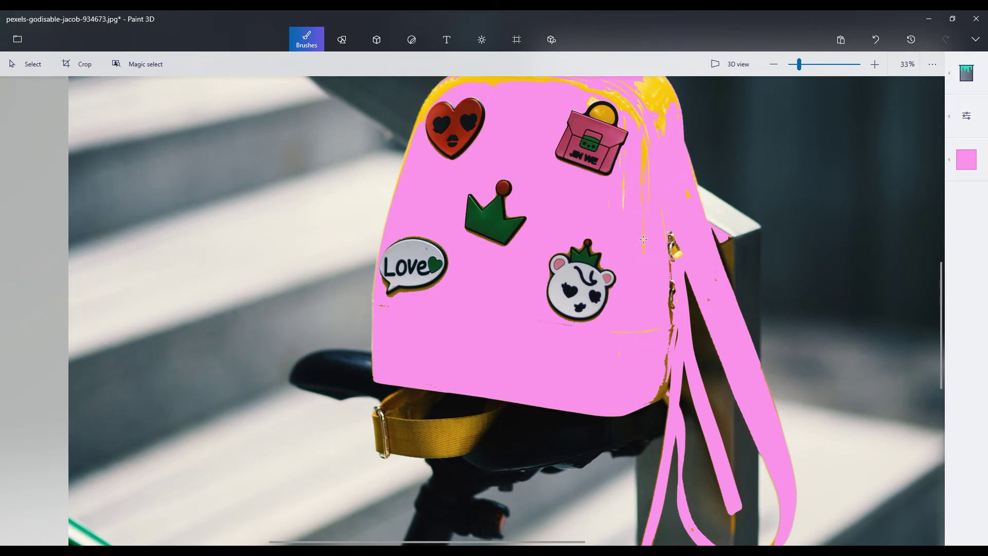
pyautogui.scroll(-5, 641, 263)
pyautogui.scroll(3, 488, 280)
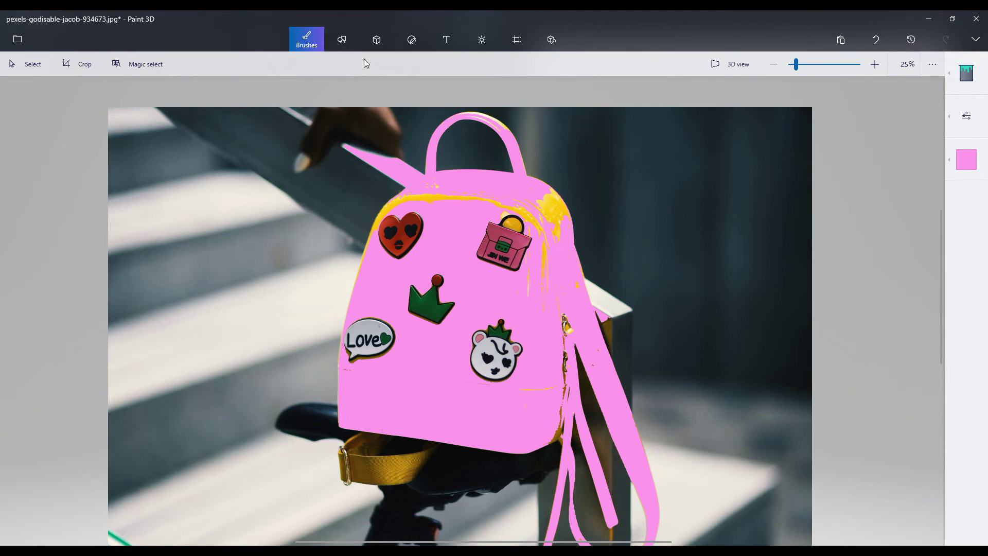
# Erase a small streak on the pink strap with the Eraser, then undo it
pyautogui.click(966, 73)
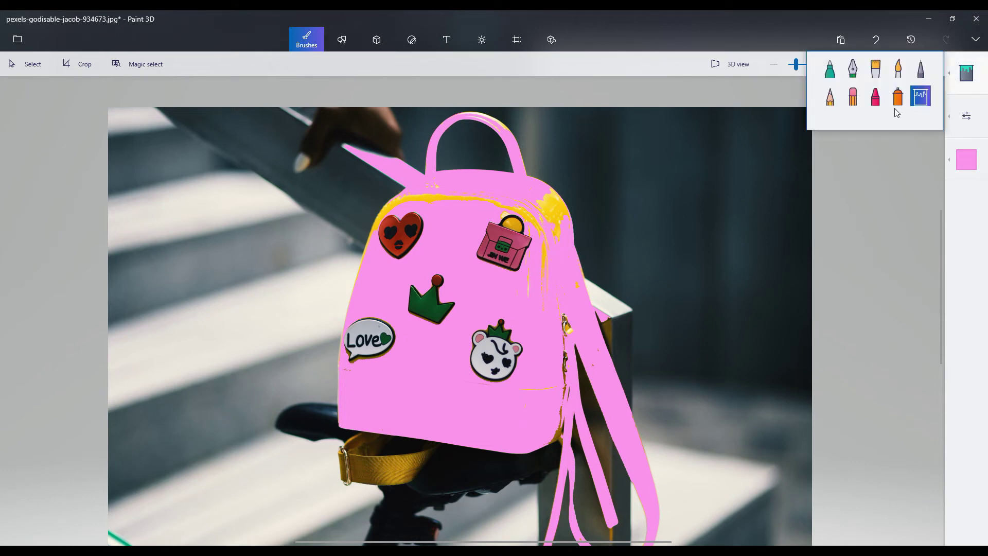
pyautogui.click(855, 100)
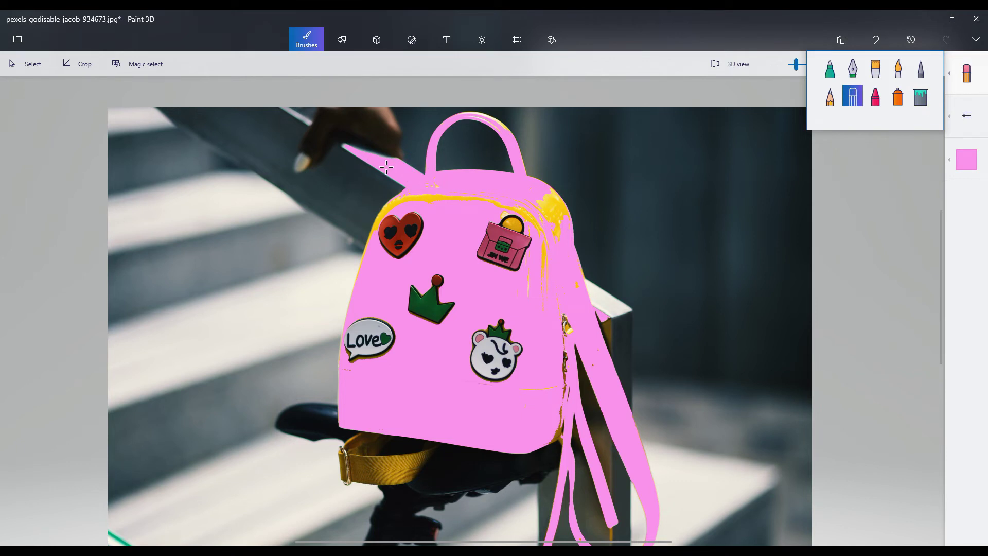
pyautogui.moveTo(387, 171)
pyautogui.mouseDown()
pyautogui.moveTo(397, 162)
pyautogui.moveTo(374, 168)
pyautogui.moveTo(389, 154)
pyautogui.moveTo(363, 160)
pyautogui.mouseUp()
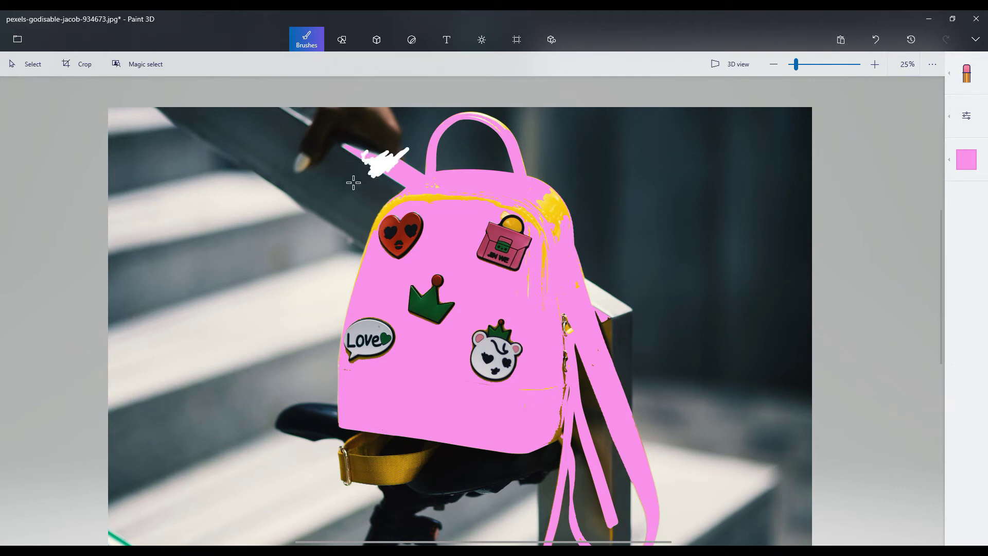
pyautogui.click(875, 35)
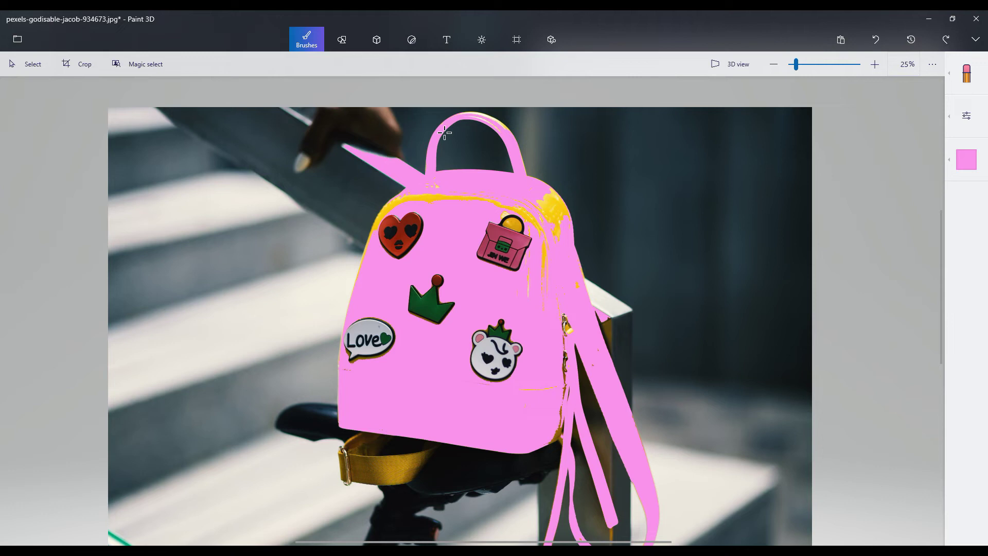
# Set the Text tool's font to Neon Lights
pyautogui.click(445, 39)
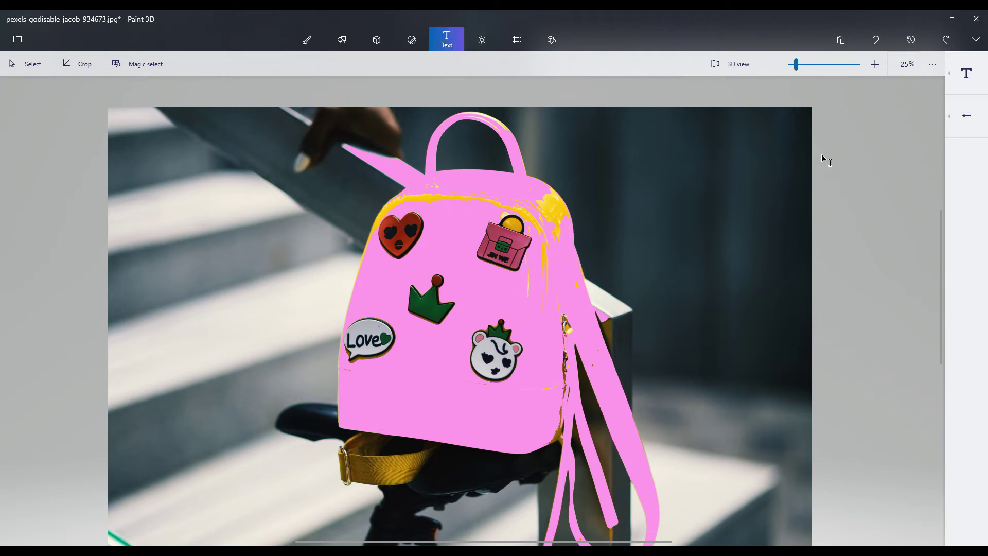
pyautogui.click(967, 115)
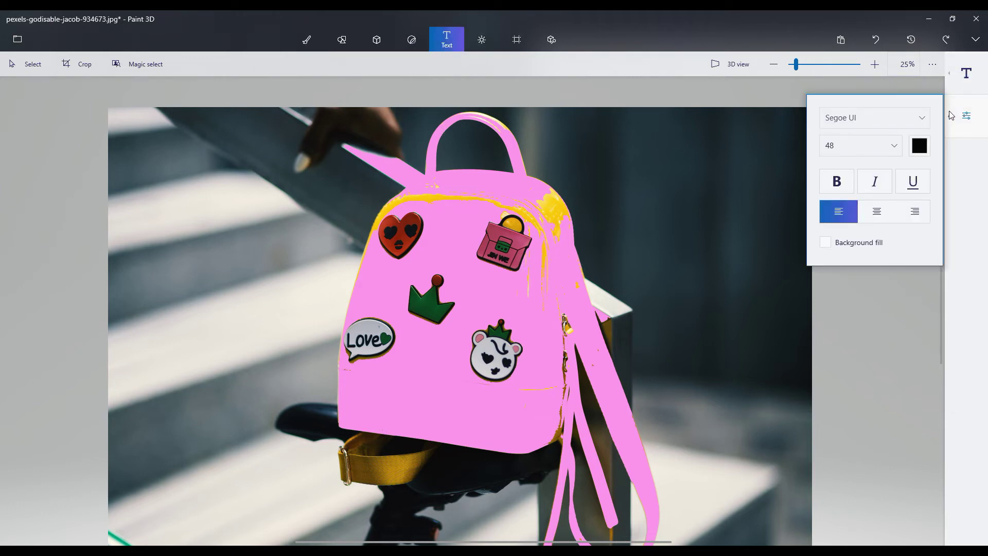
pyautogui.click(875, 122)
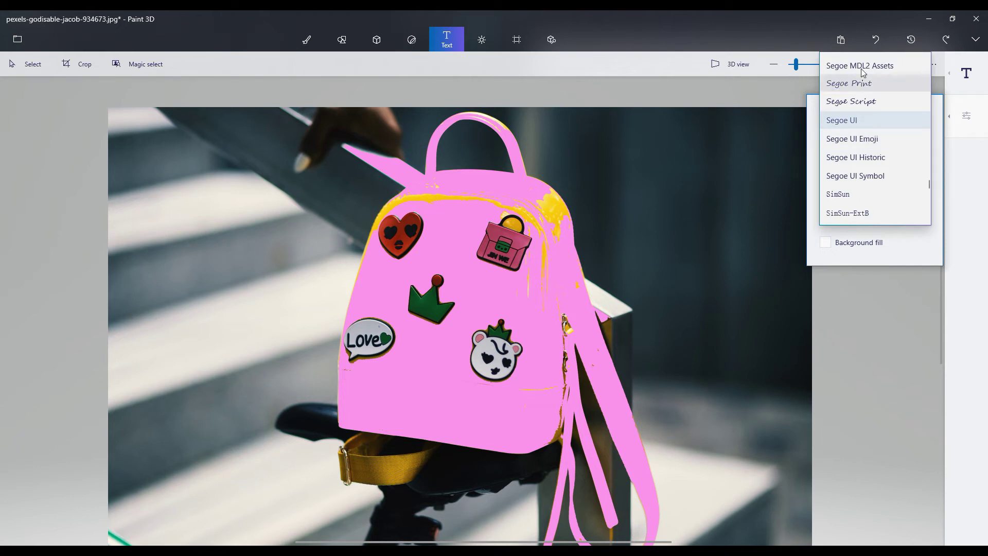
pyautogui.scroll(-3, 851, 188)
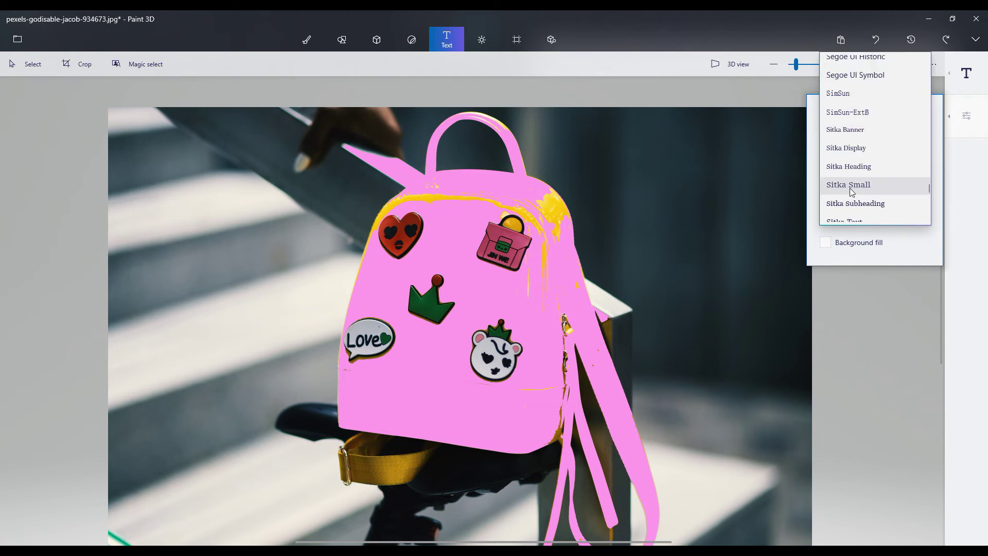
pyautogui.scroll(3, 849, 187)
pyautogui.scroll(3, 847, 184)
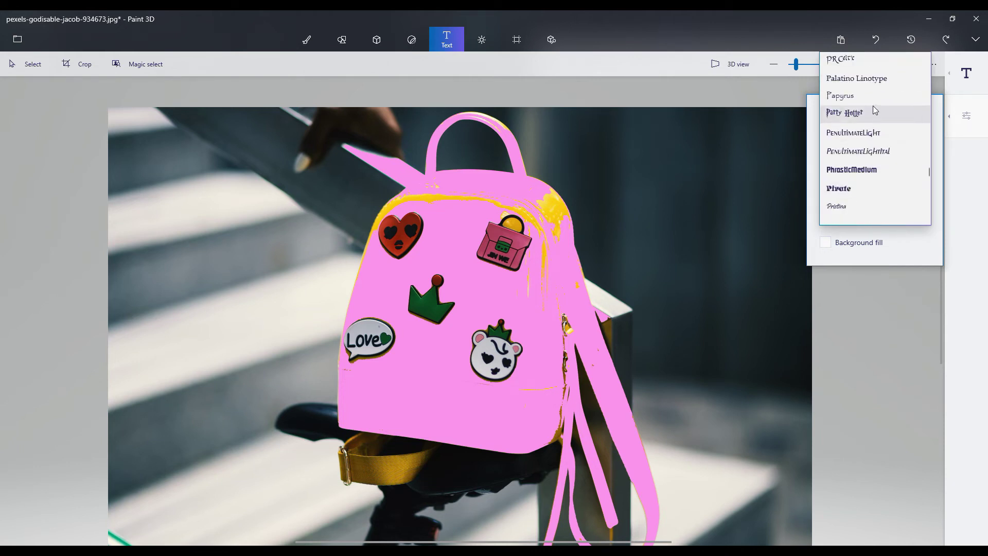
pyautogui.scroll(2, 853, 134)
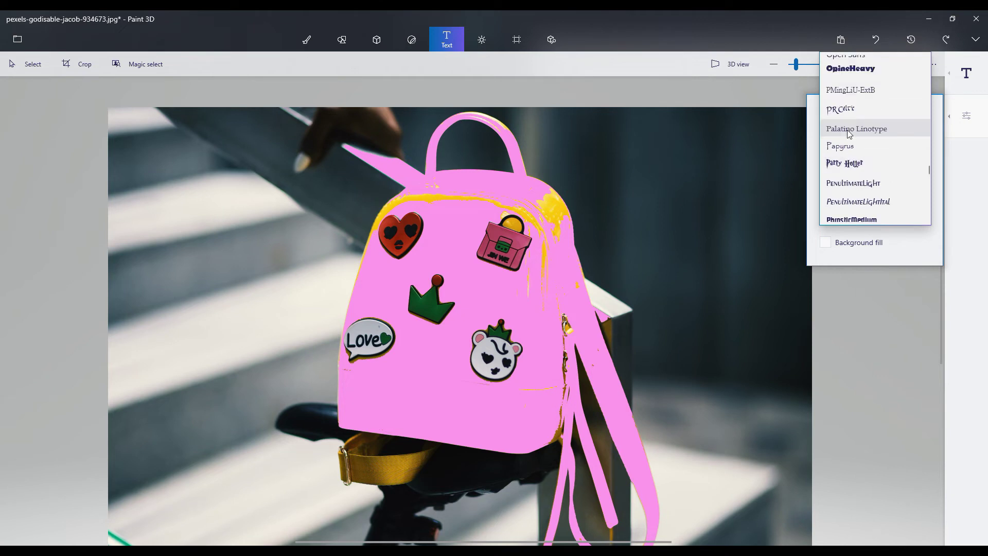
pyautogui.scroll(1, 851, 141)
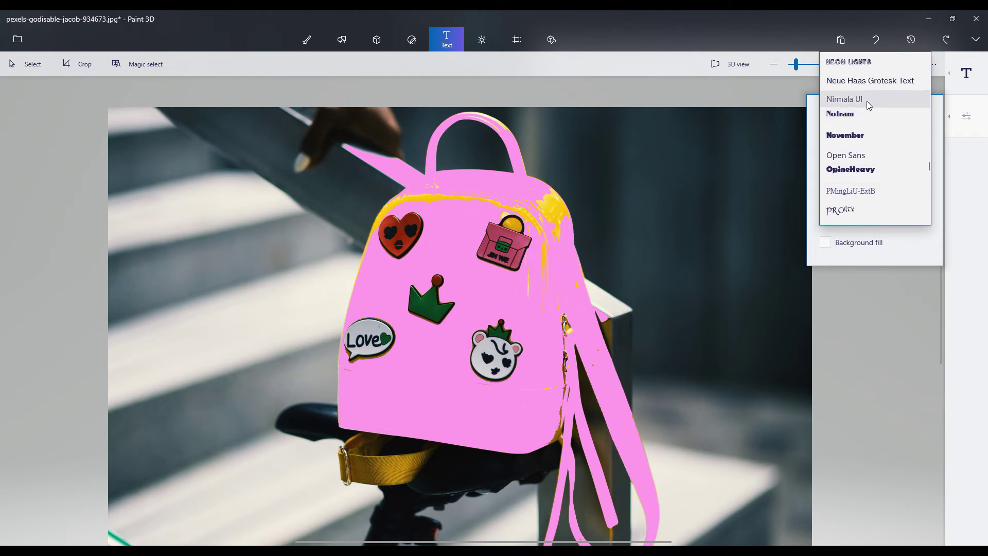
pyautogui.click(849, 61)
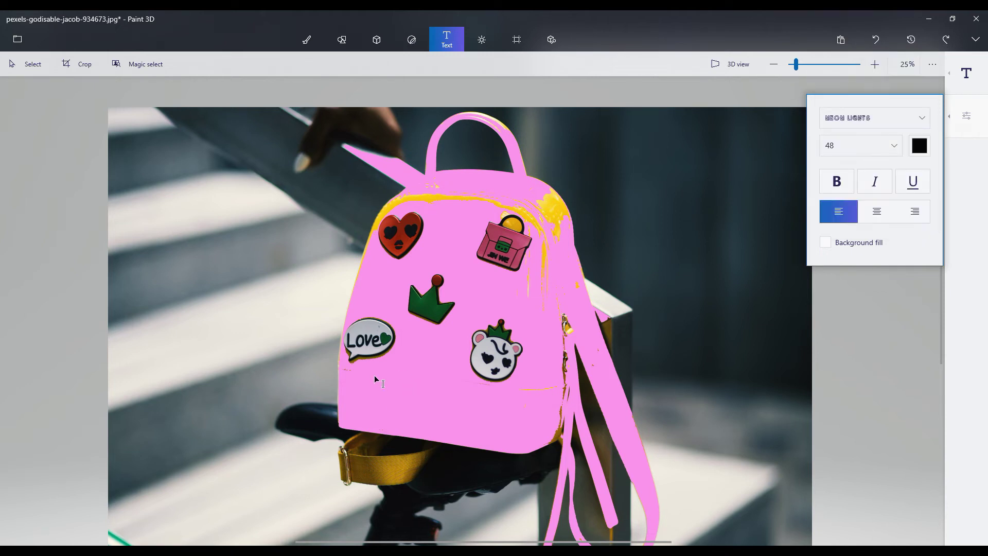
# Add 'BACKPACK' below the Love patch in a larger size, widened and slightly tilted, and commit it
pyautogui.click(359, 378)
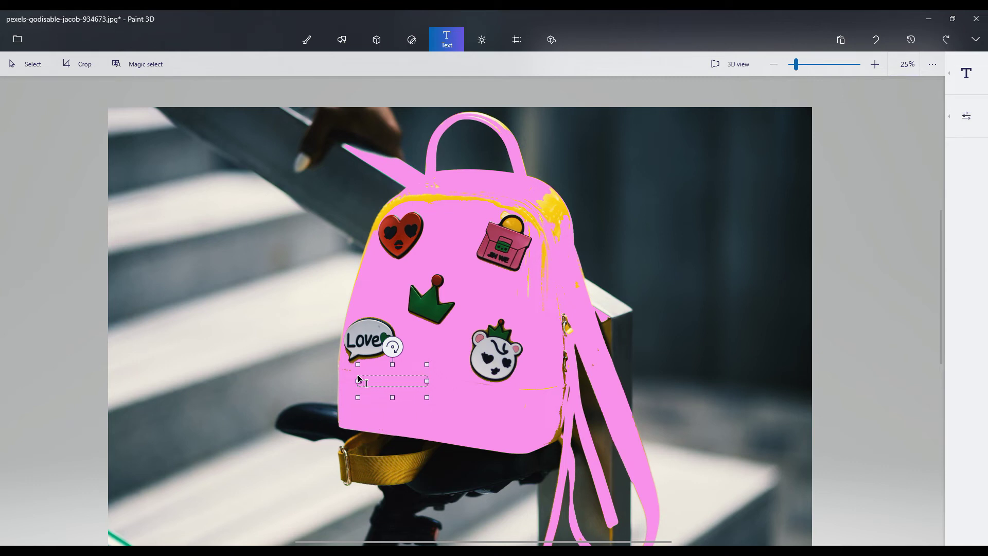
pyautogui.write('ckpack')
pyautogui.doubleClick(396, 381)
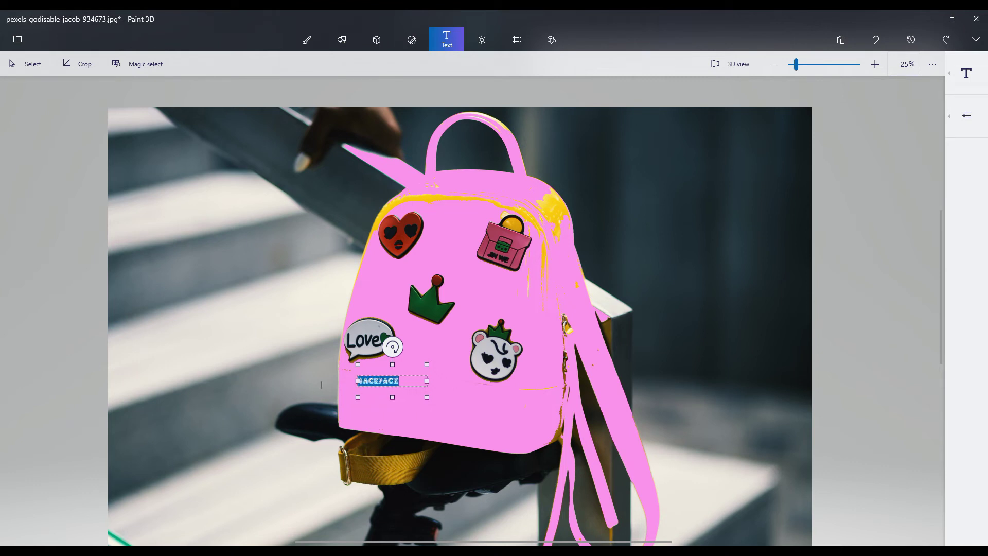
pyautogui.click(954, 120)
pyautogui.click(894, 141)
pyautogui.click(849, 210)
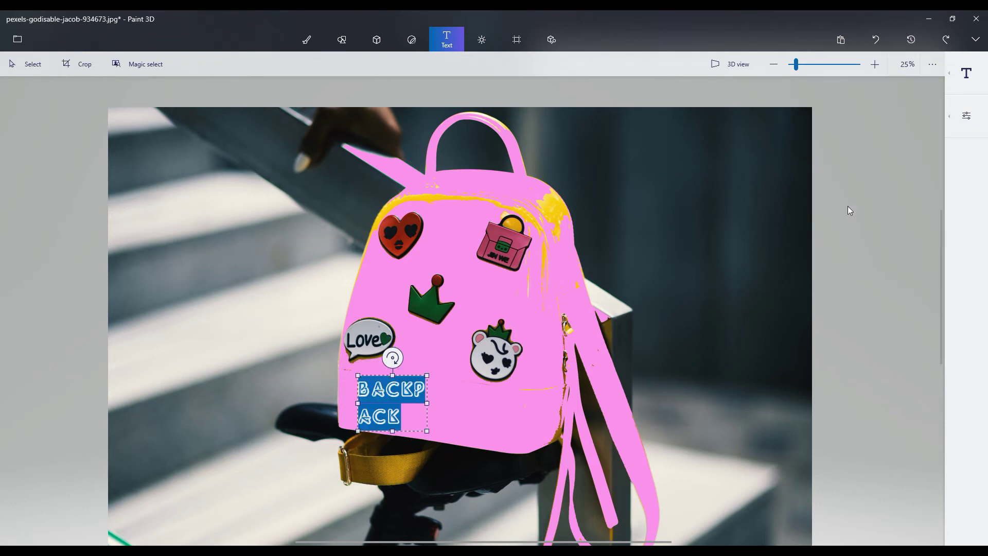
pyautogui.moveTo(427, 403); pyautogui.dragTo(508, 404)
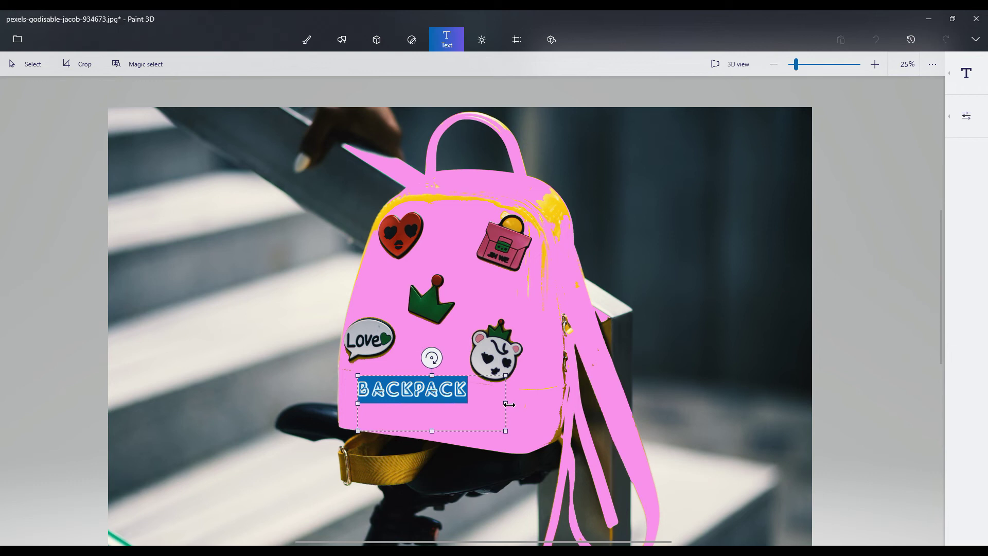
pyautogui.moveTo(432, 358); pyautogui.dragTo(459, 377)
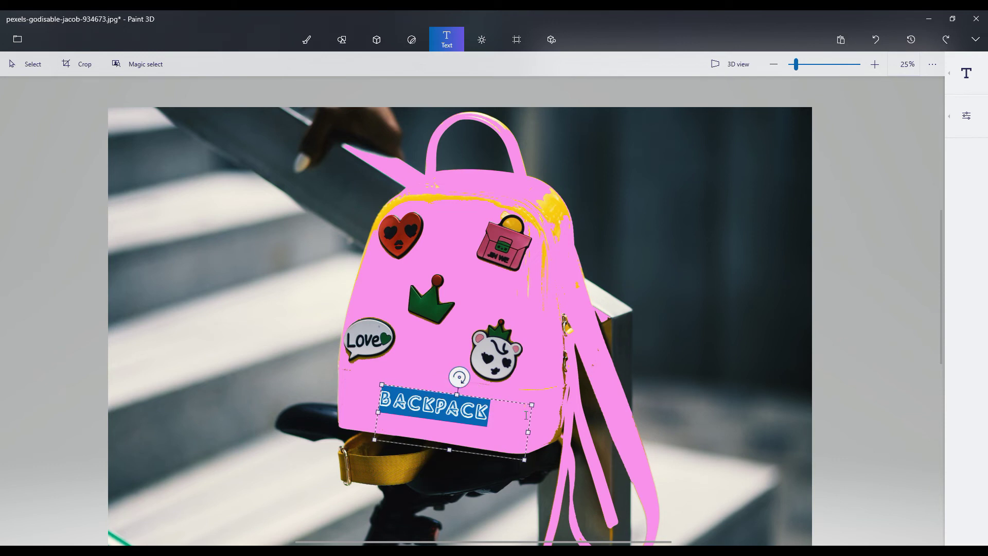
pyautogui.click(547, 427)
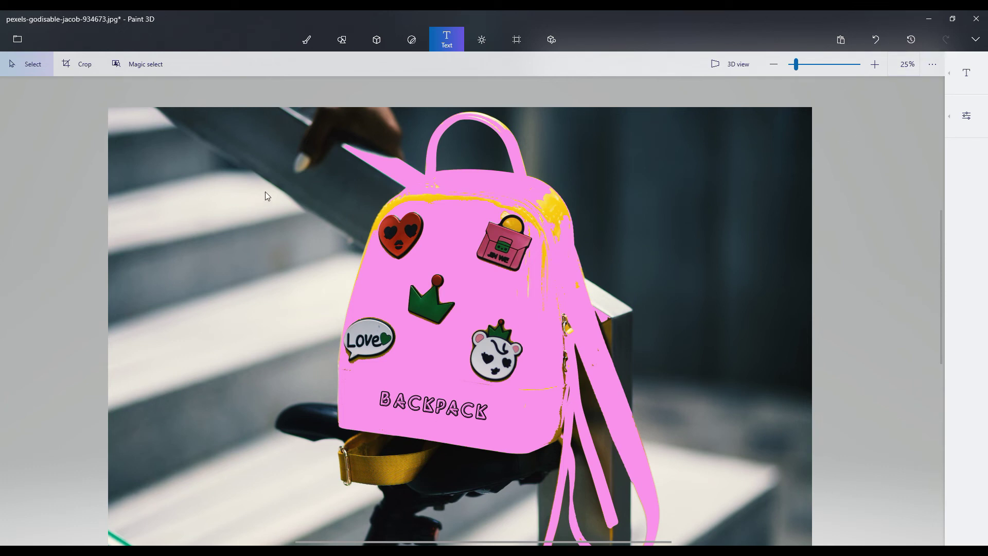
# Draw a rectangle around the small pink bag patch
pyautogui.click(342, 40)
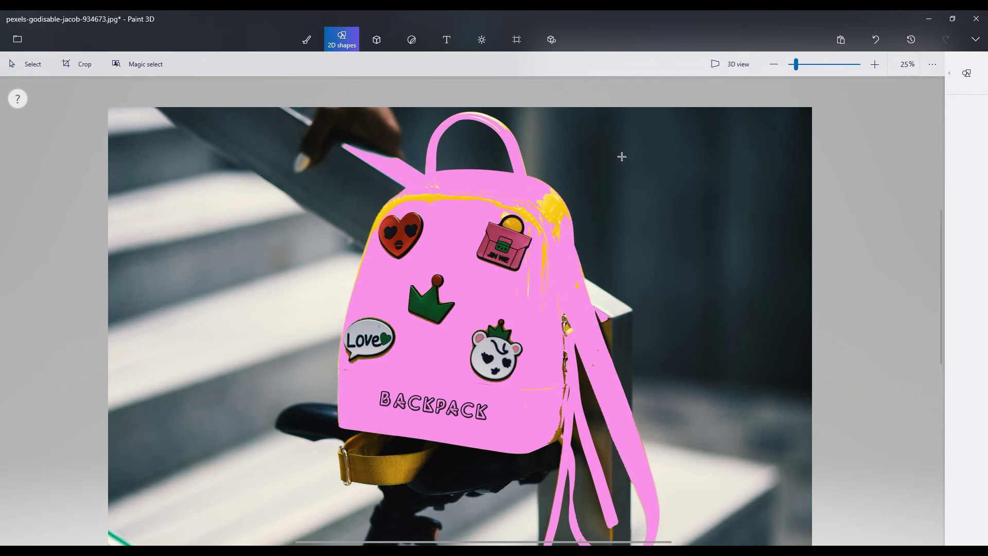
pyautogui.click(952, 82)
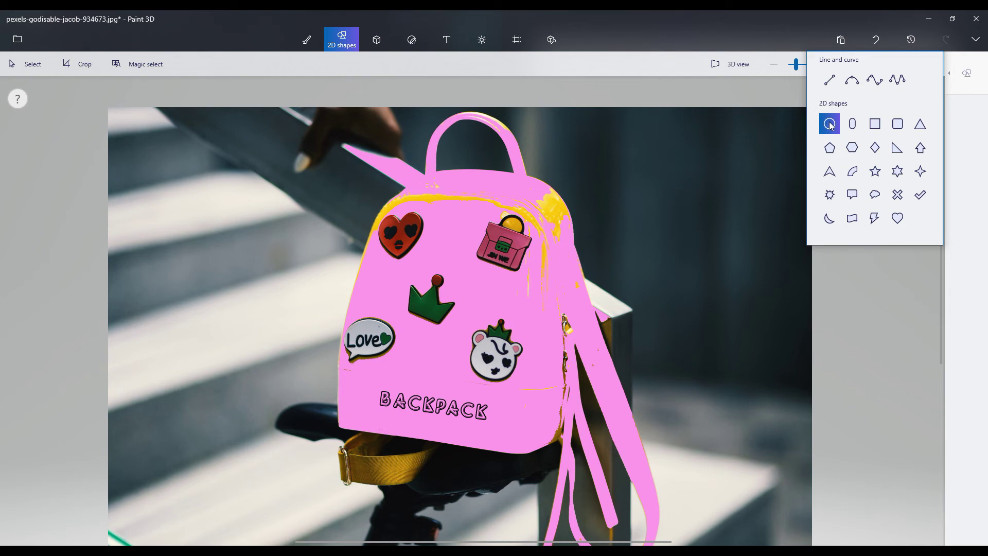
pyautogui.click(876, 128)
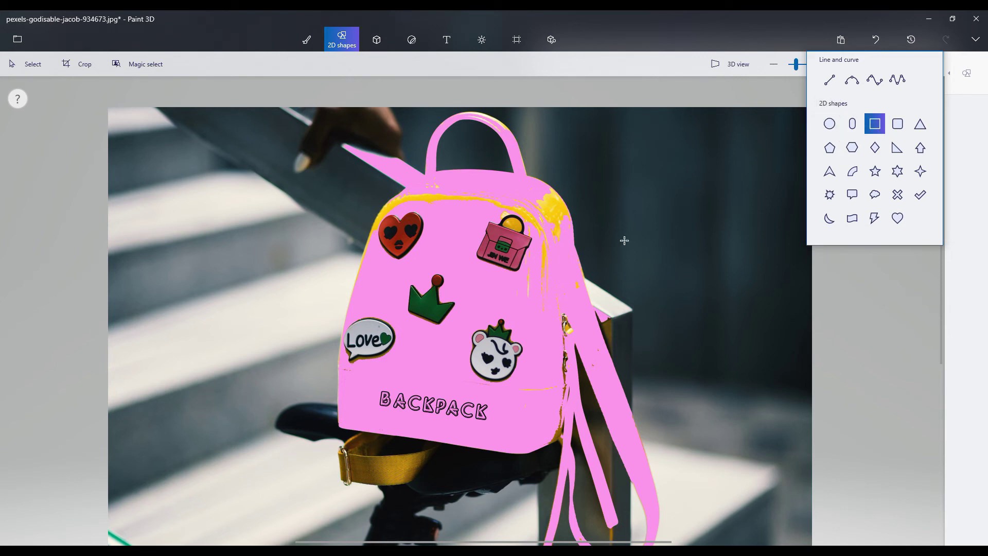
pyautogui.click(481, 212)
pyautogui.moveTo(481, 212); pyautogui.dragTo(544, 287)
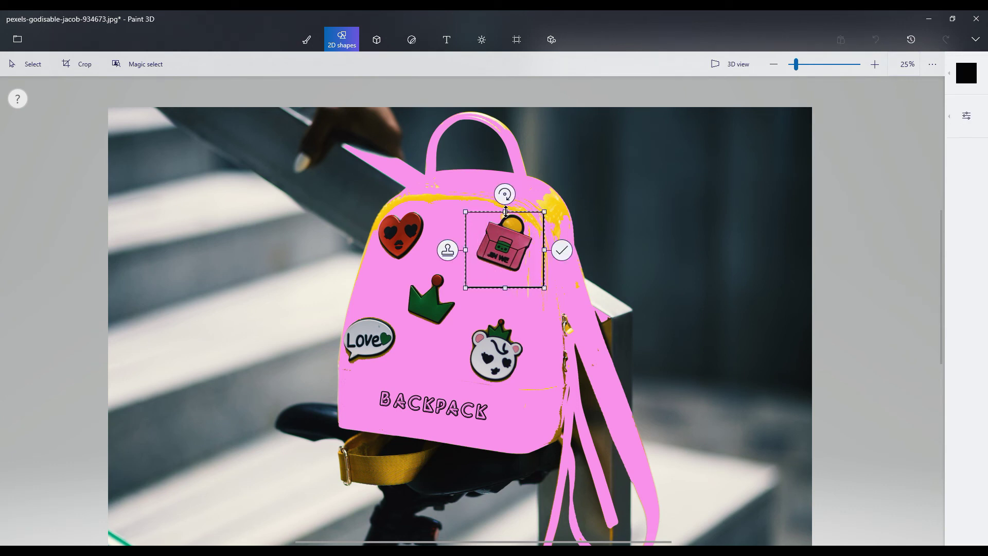
# Make the rectangle outline red, rotate it about 27 degrees, and shrink it to frame the patch
pyautogui.click(966, 115)
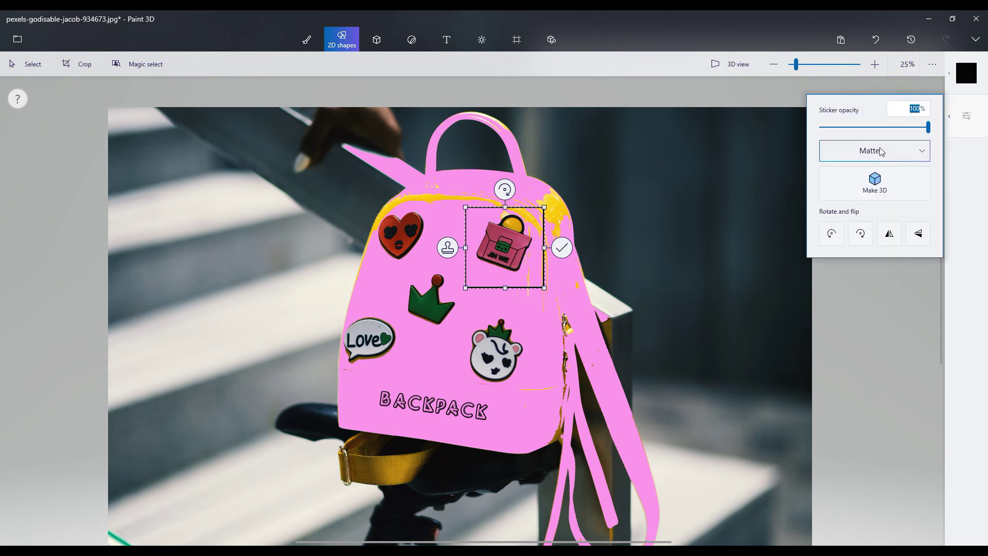
pyautogui.click(951, 84)
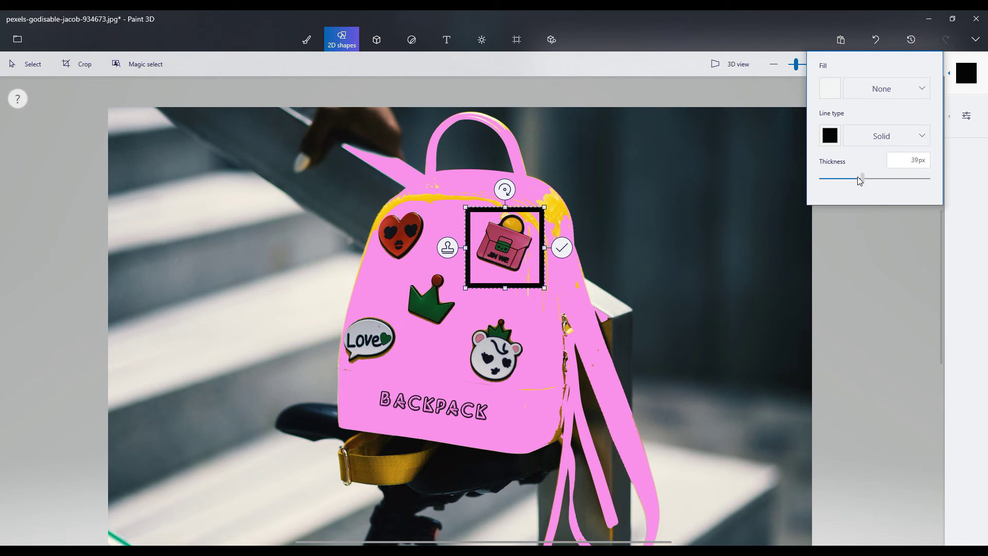
pyautogui.click(835, 141)
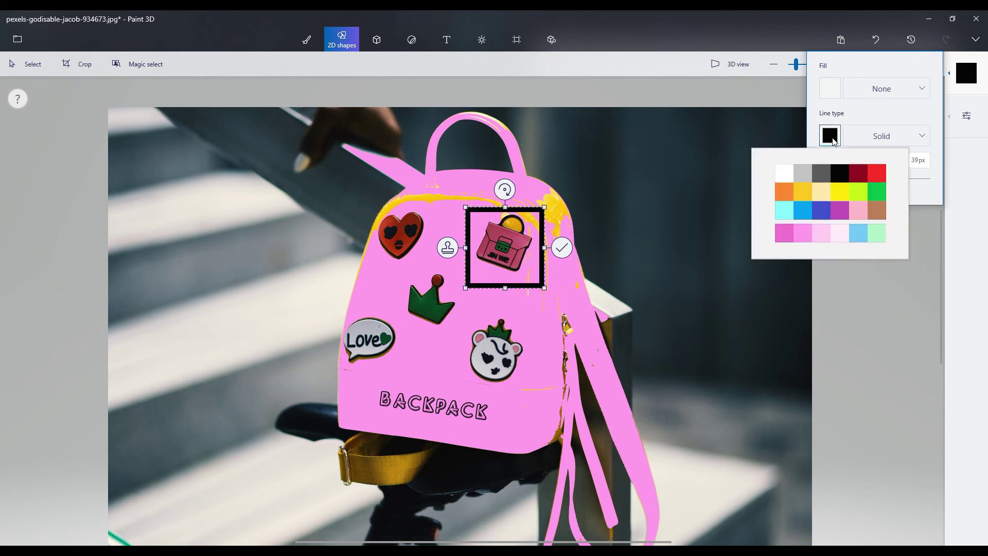
pyautogui.click(879, 178)
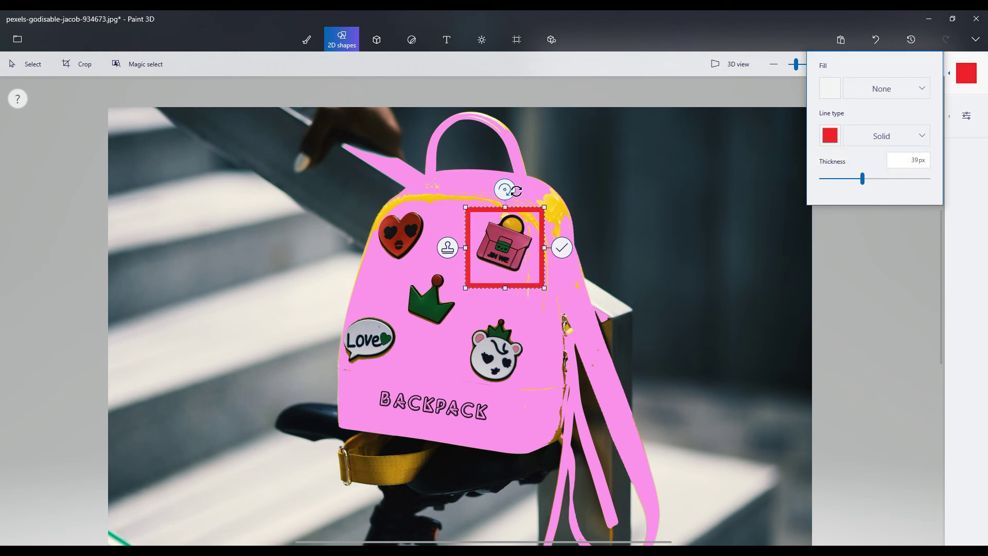
pyautogui.moveTo(516, 190)
pyautogui.mouseDown()
pyautogui.moveTo(536, 201)
pyautogui.moveTo(526, 195)
pyautogui.mouseUp()
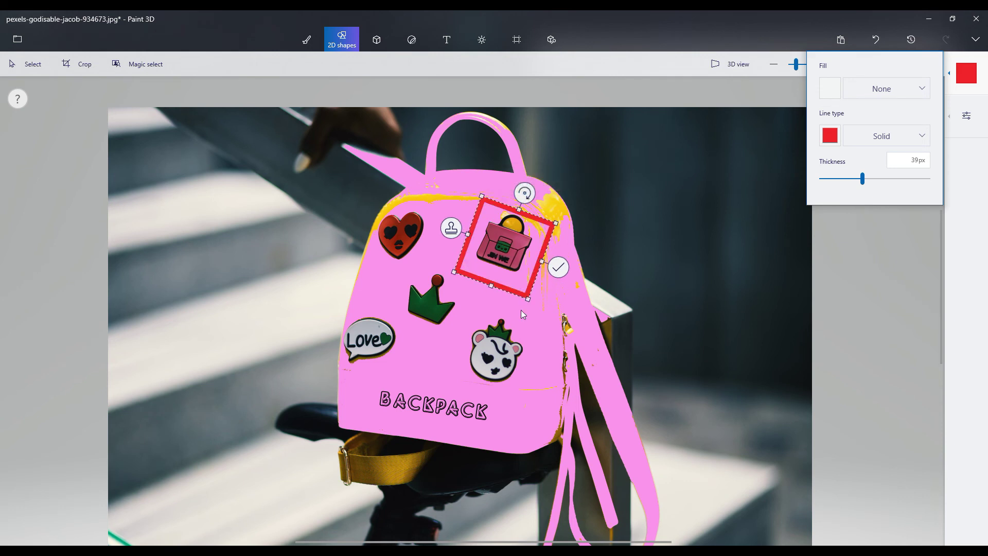
pyautogui.moveTo(527, 298); pyautogui.dragTo(526, 283)
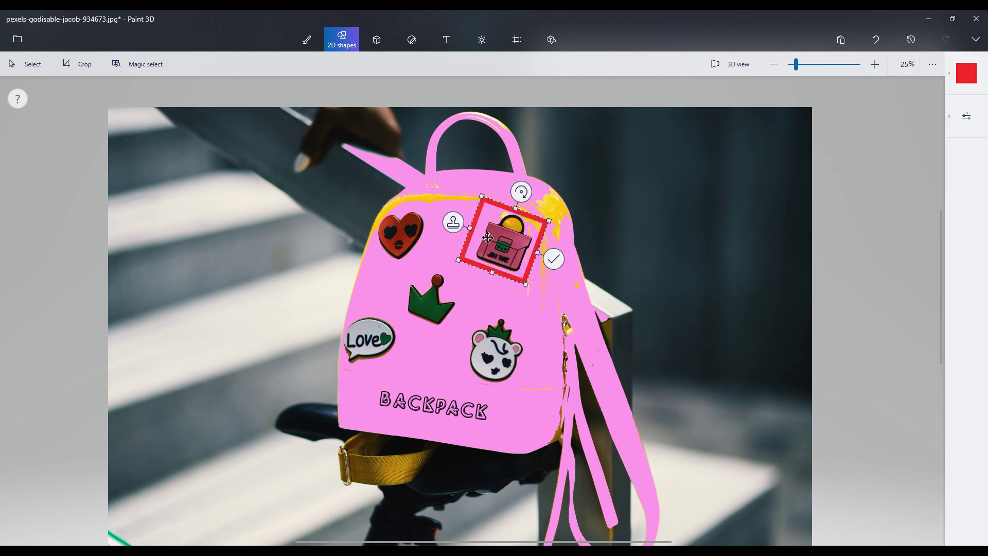
pyautogui.moveTo(481, 196)
pyautogui.mouseDown()
pyautogui.moveTo(493, 203)
pyautogui.moveTo(486, 199)
pyautogui.mouseUp()
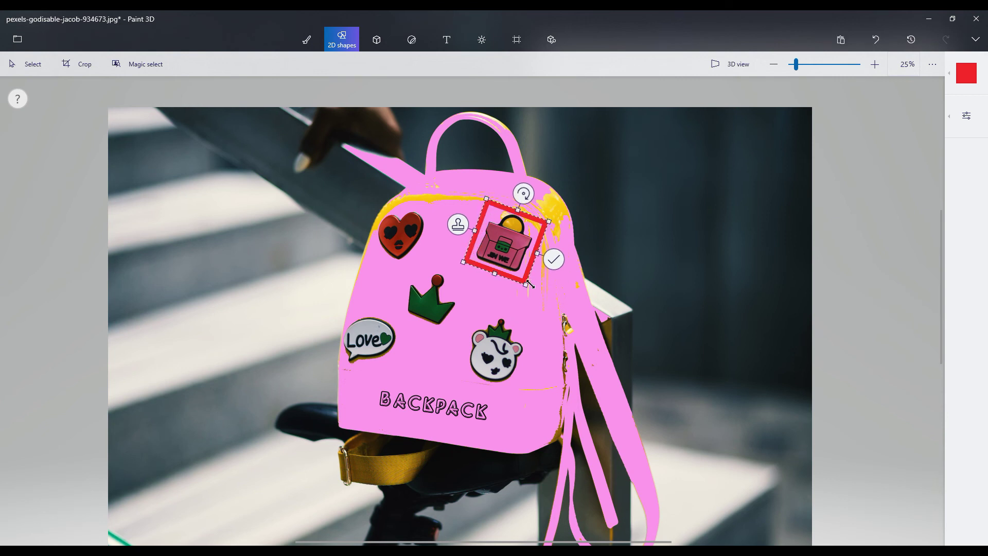
pyautogui.click(586, 334)
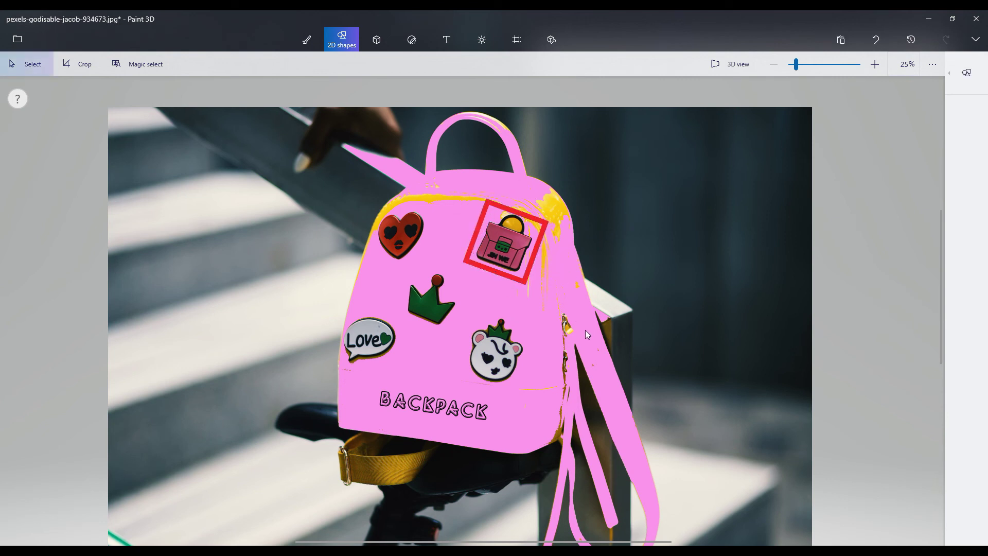